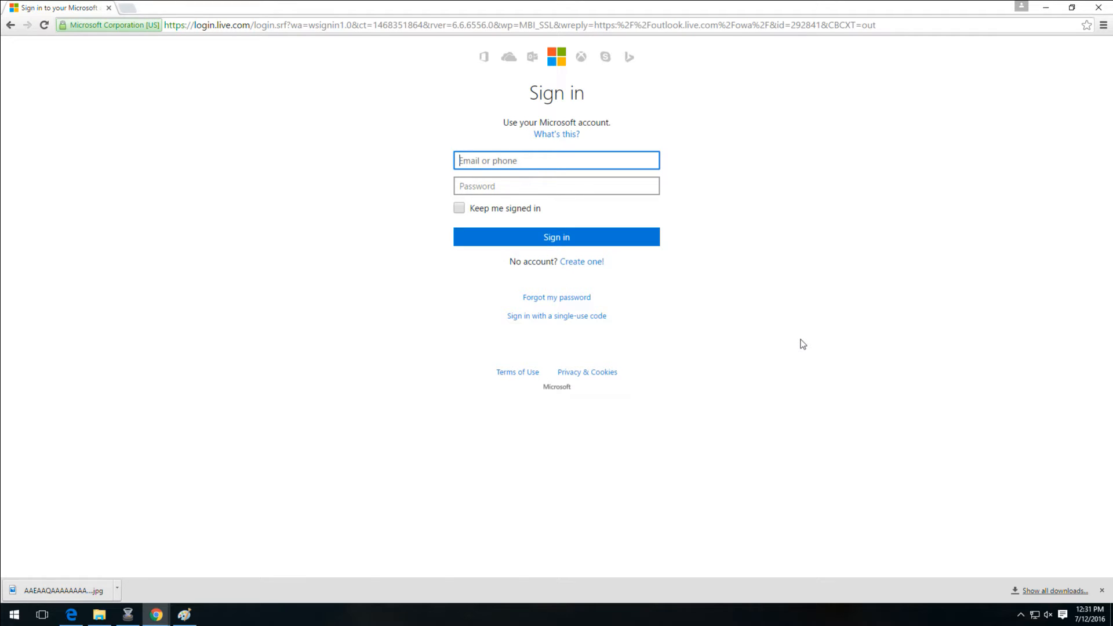
Start the new Microsoft account flow, then return to the sign-in page
left_click(583, 264)
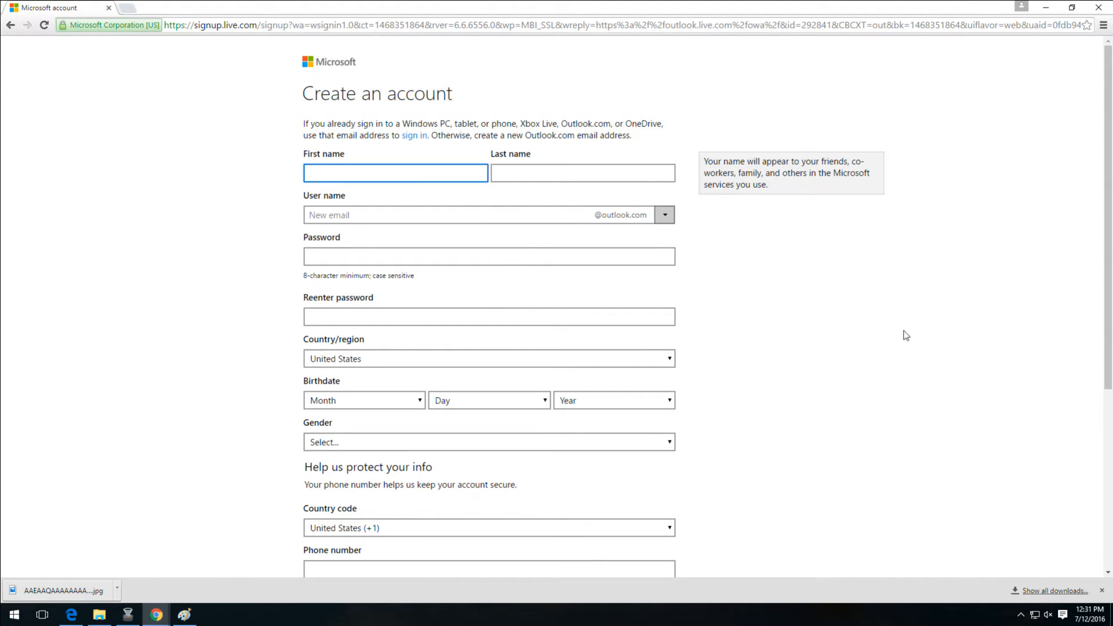
scroll(906, 378, "down", 5)
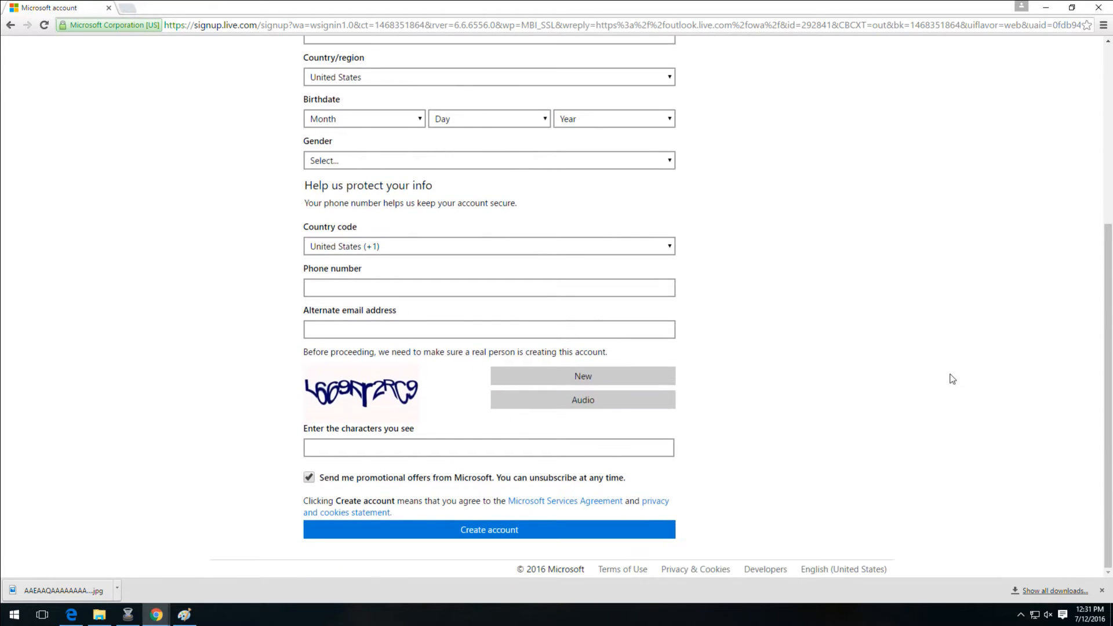
scroll(888, 385, "up", 5)
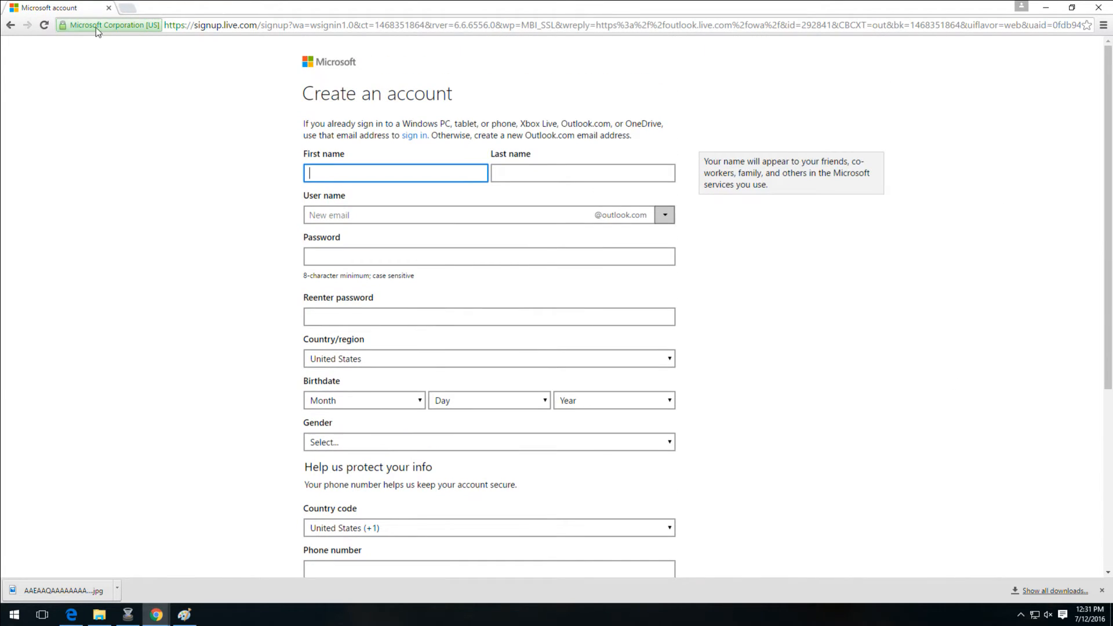
left_click(10, 25)
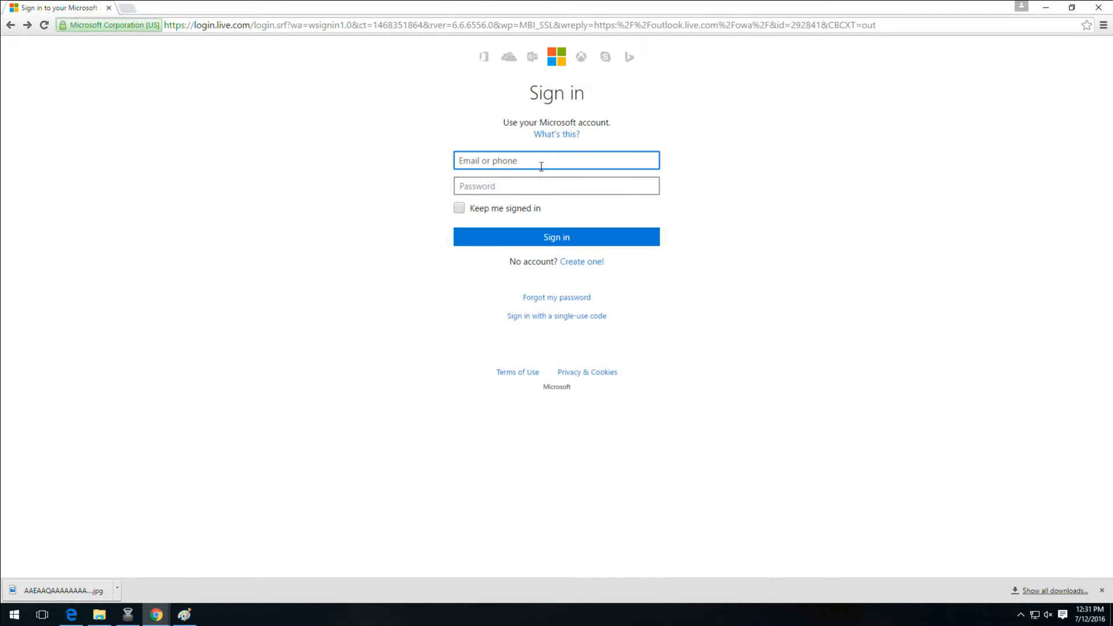
Sign in with the account's email address and password
key("Tab")
type("*")
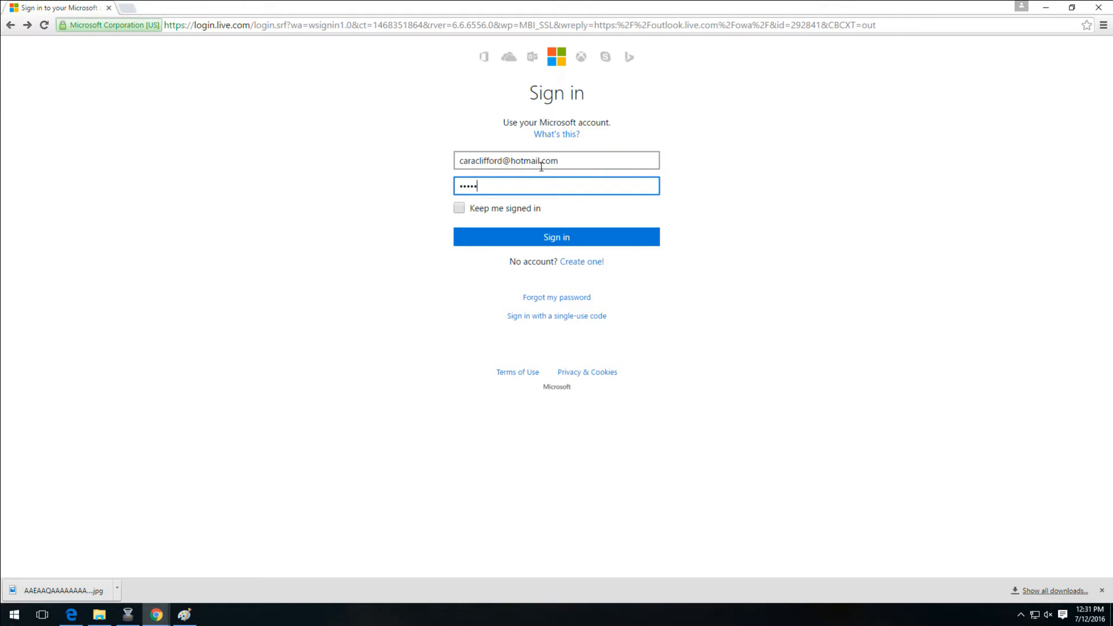
key("Return")
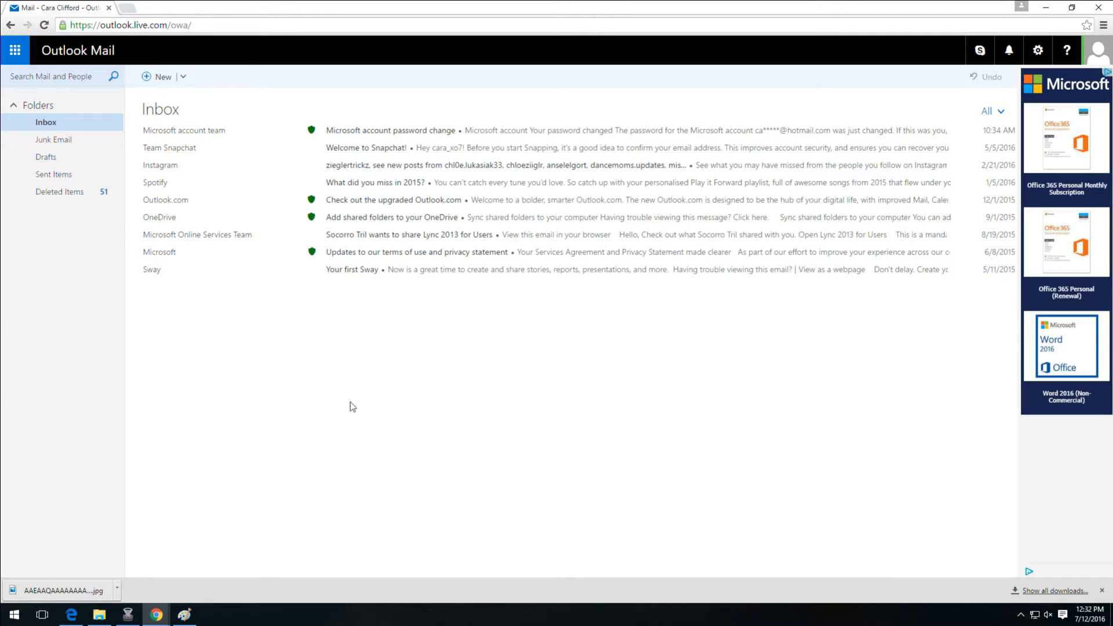
Open OneDrive from the app launcher, then go to the Office home page from OneDrive's launcher
left_click(13, 52)
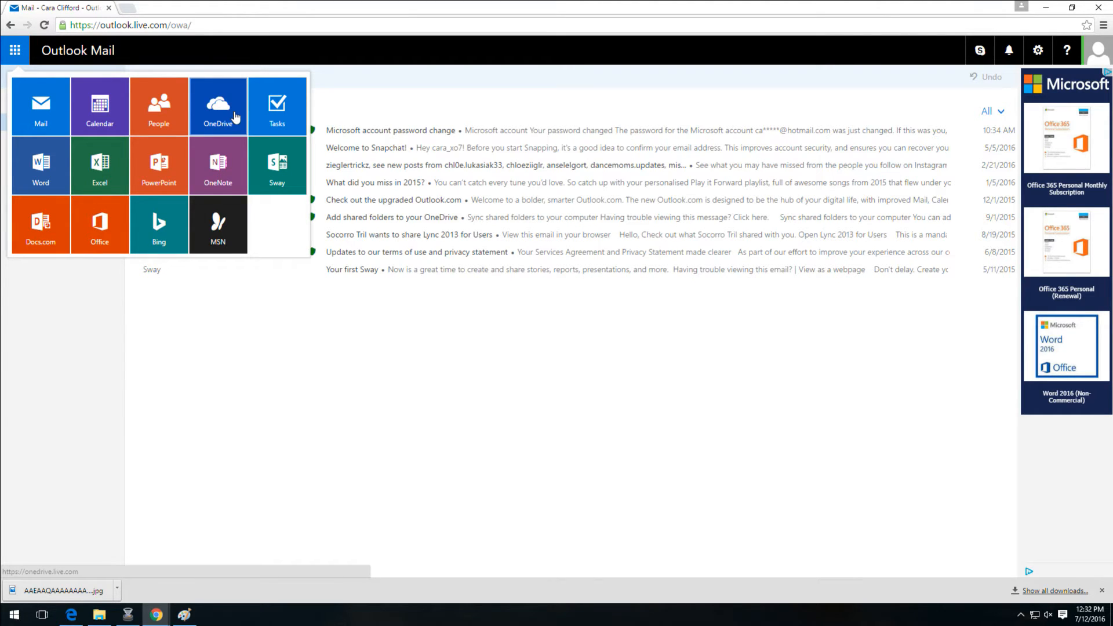
left_click(228, 111)
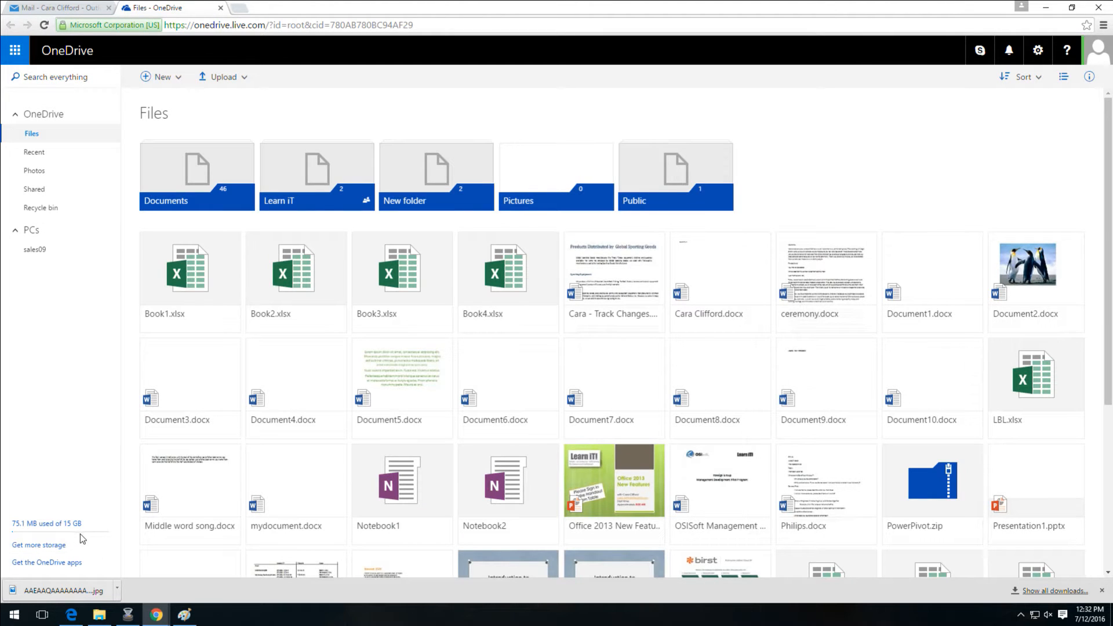
left_click(14, 50)
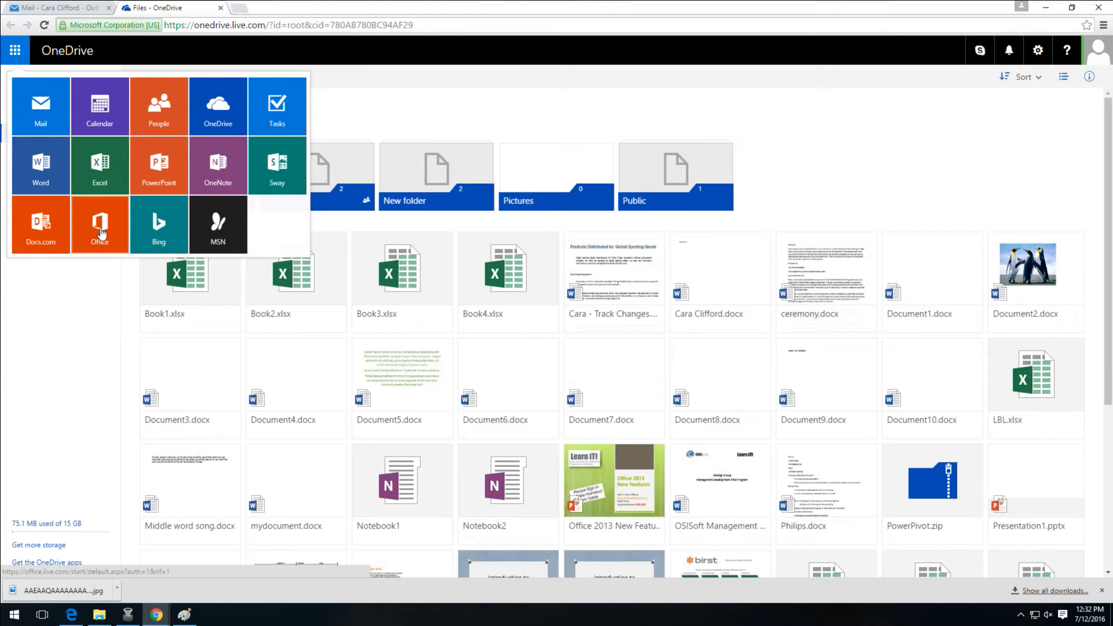
left_click(100, 231)
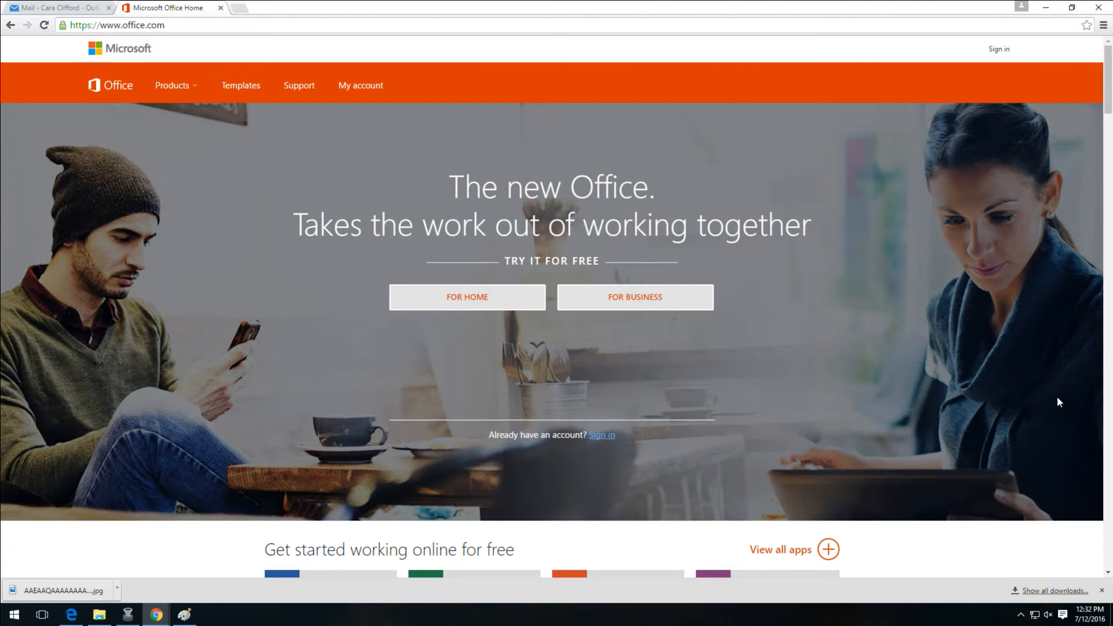
View the Office For Home trial offer, then close the trial page tab
left_click(486, 308)
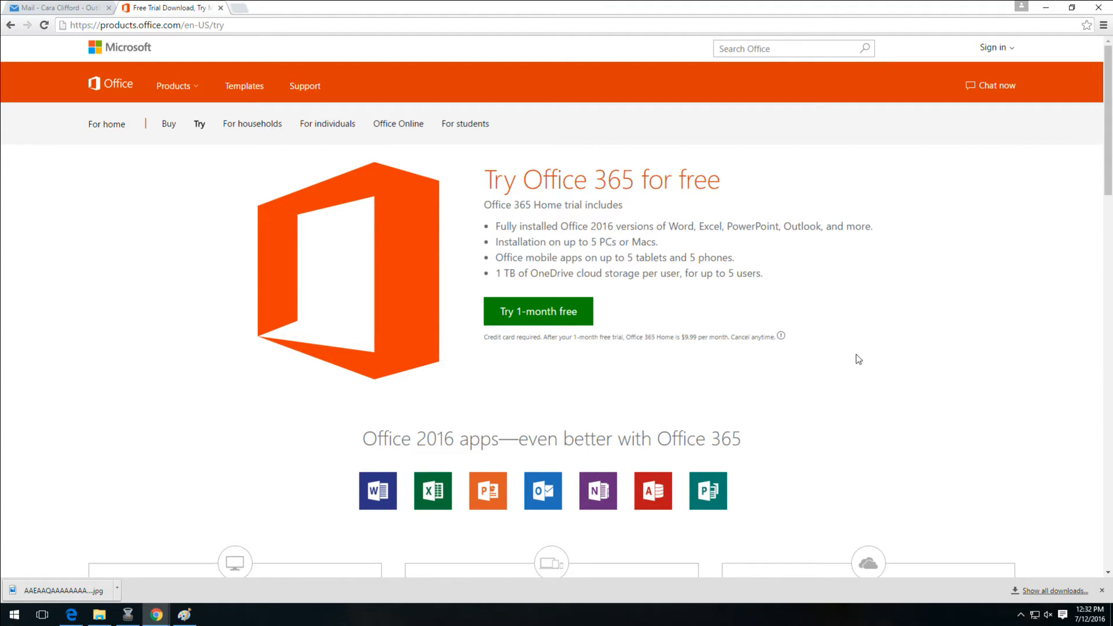
left_click(220, 8)
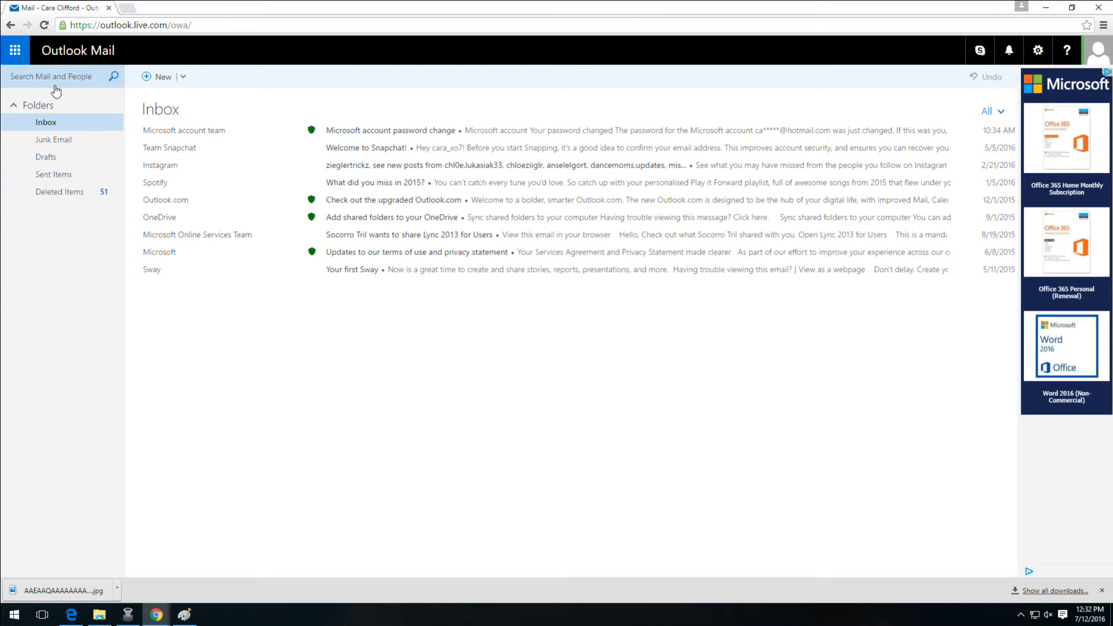
Open OneDrive, check its New file types, then launch Excel Online from the app launcher
left_click(24, 56)
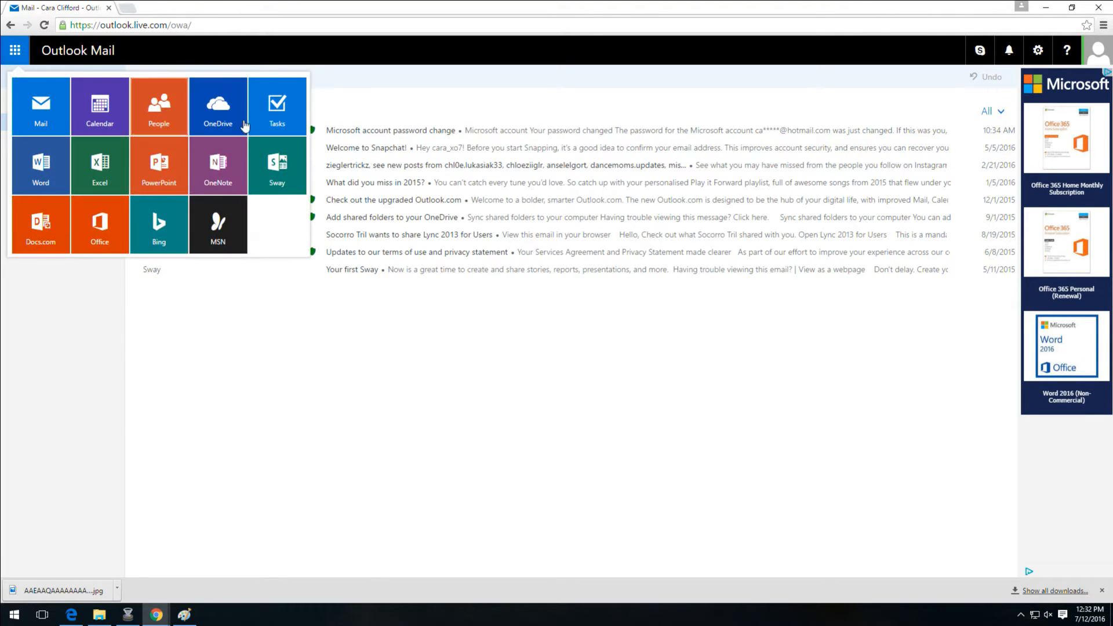
left_click(234, 116)
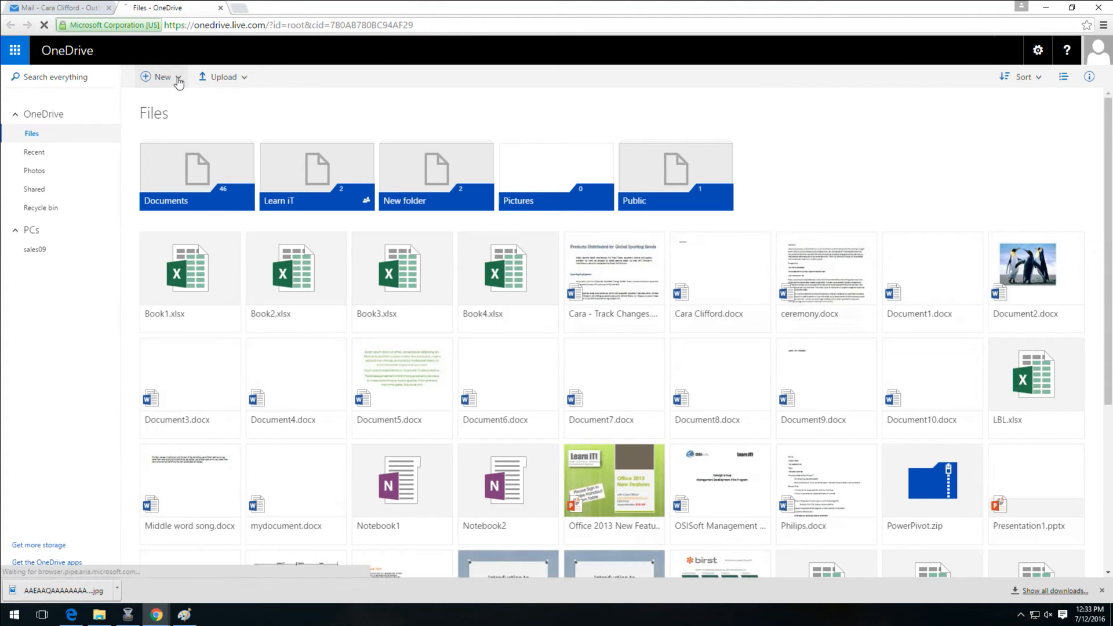
left_click(178, 83)
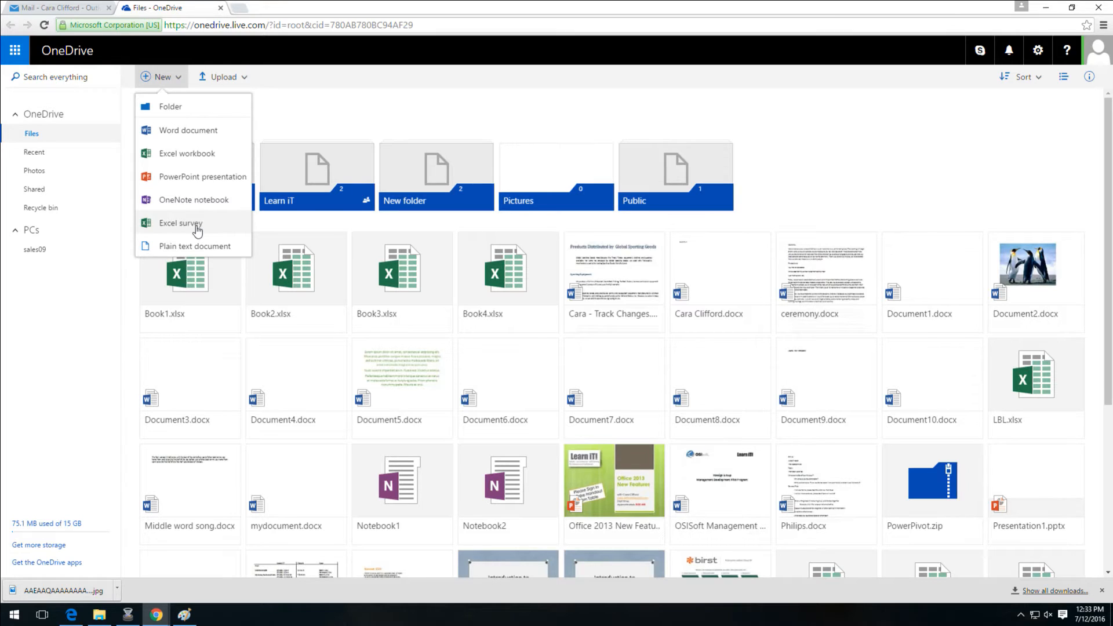
left_click(15, 50)
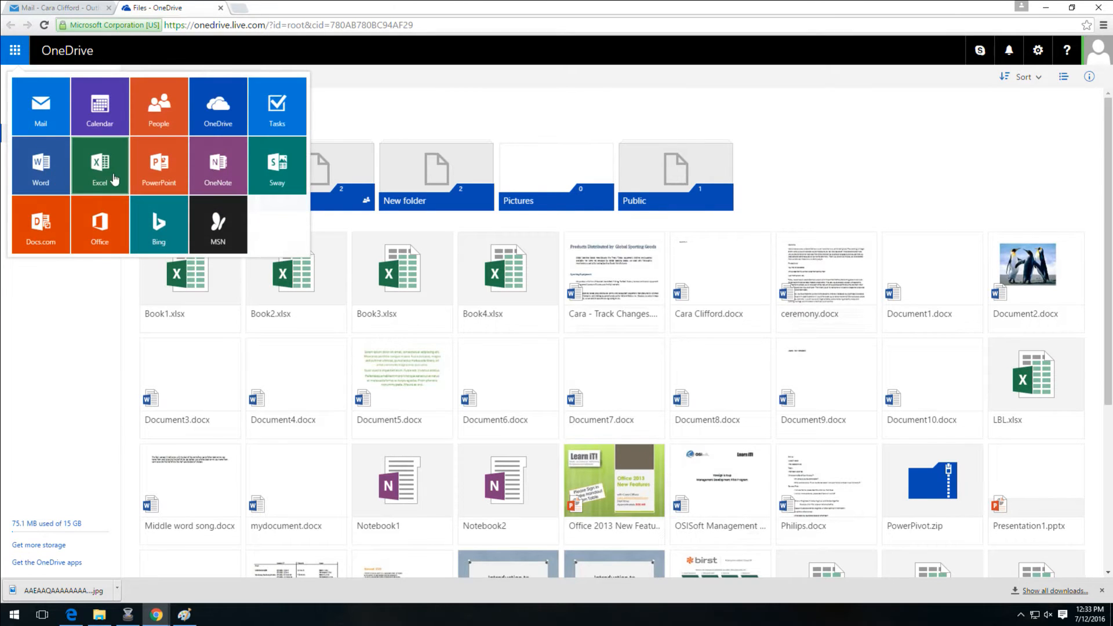
left_click(119, 184)
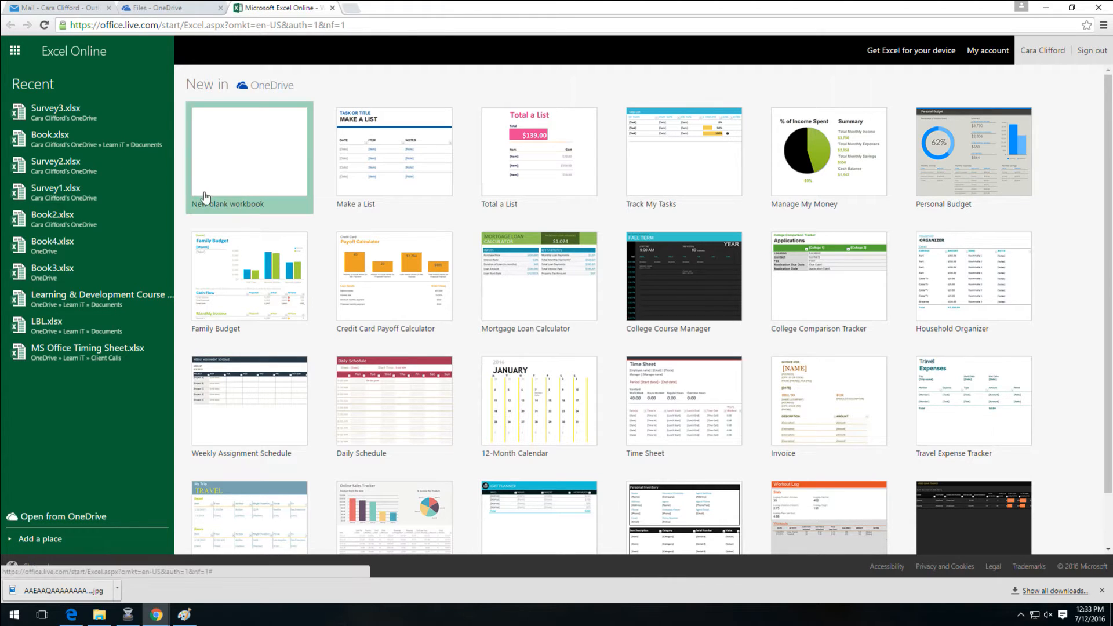
Create a blank workbook and rename it from Book 1 to 'Excel Survey'
left_click(228, 179)
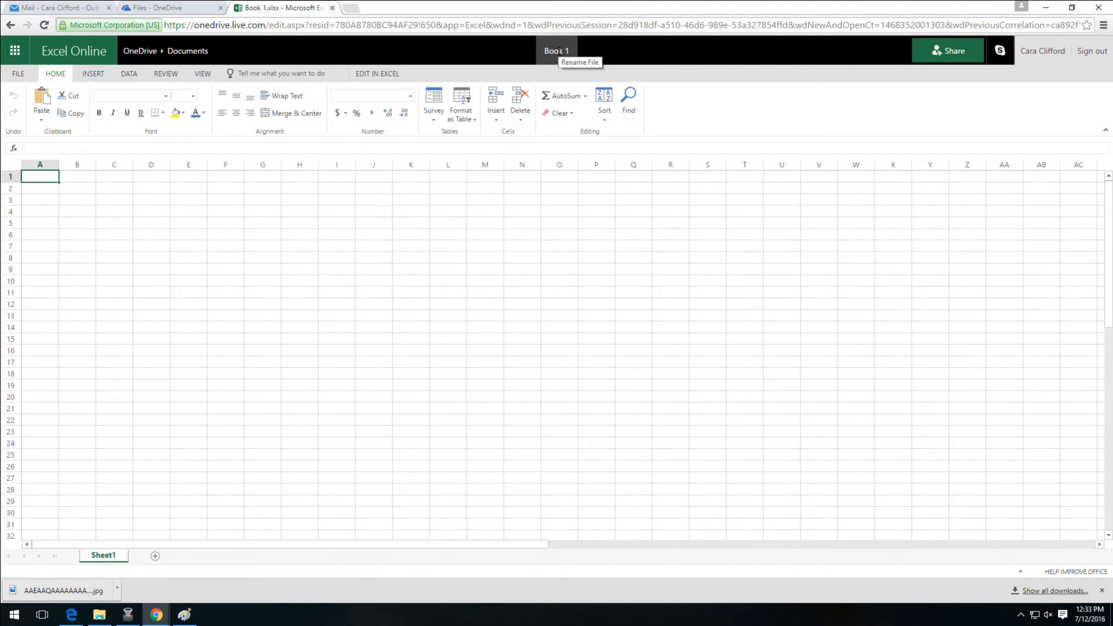
left_click(557, 51)
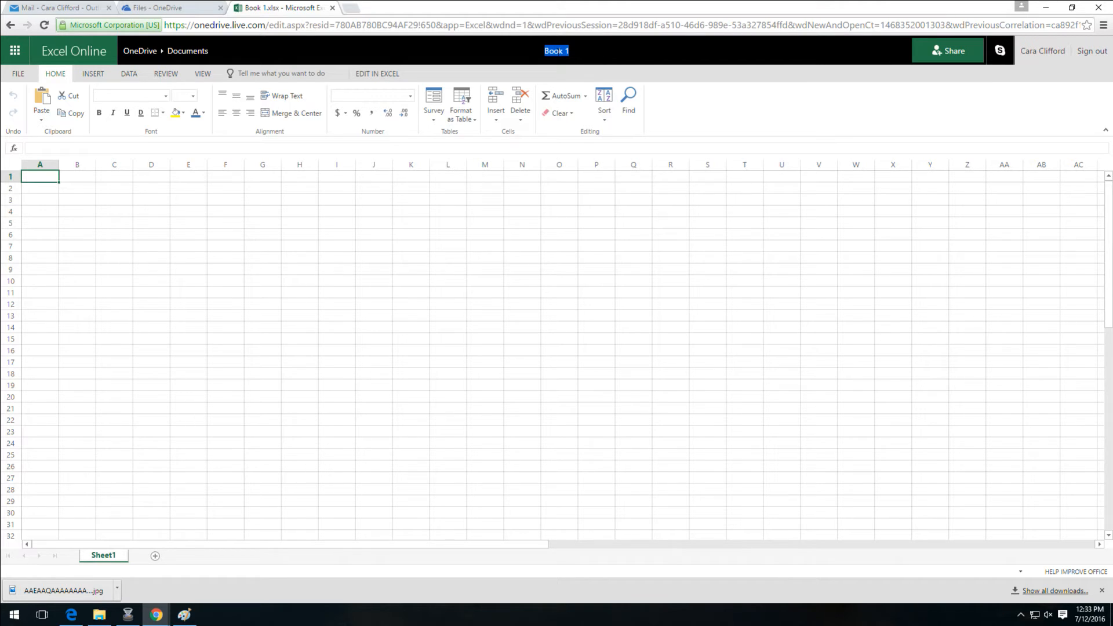
type("Excel Survey")
key("Return")
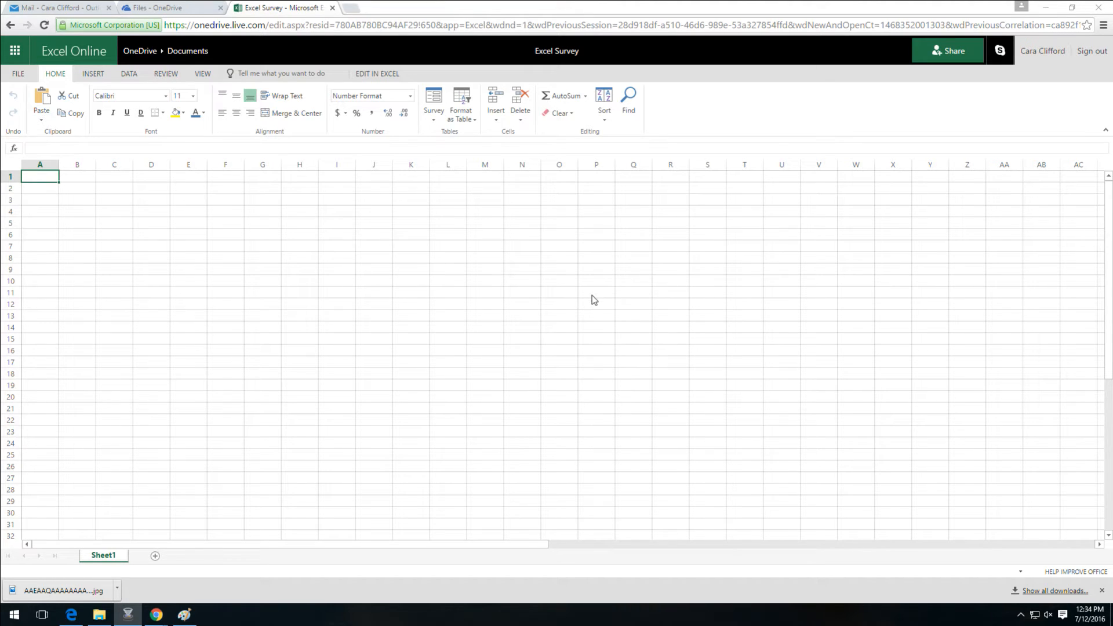
Start a new survey form titled 'Excel Survey' and open the first question's settings
left_click(432, 122)
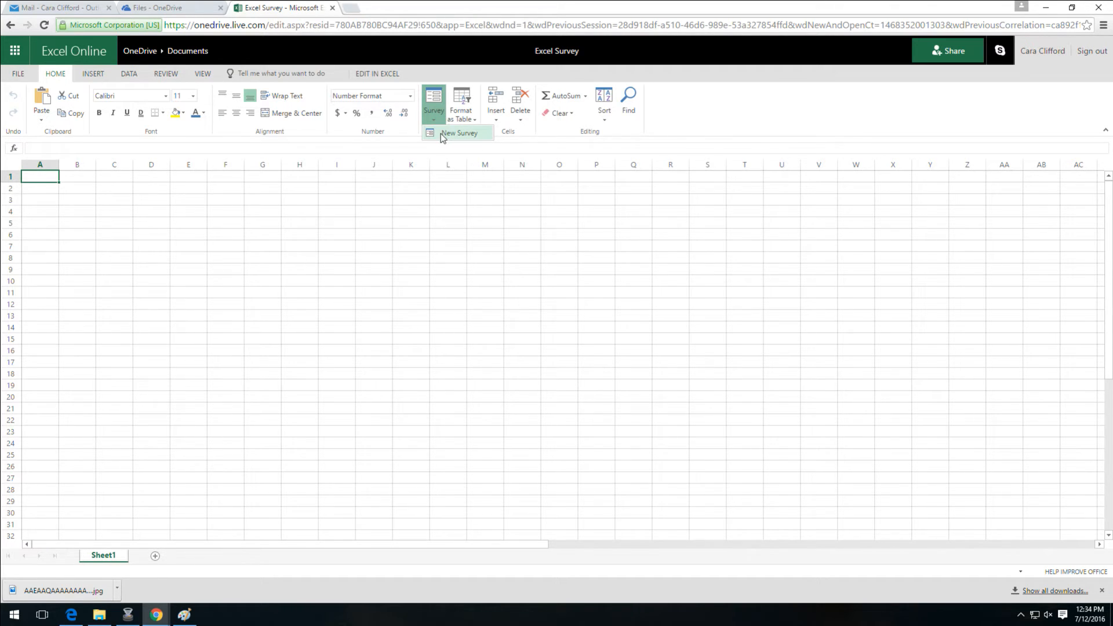
left_click(442, 133)
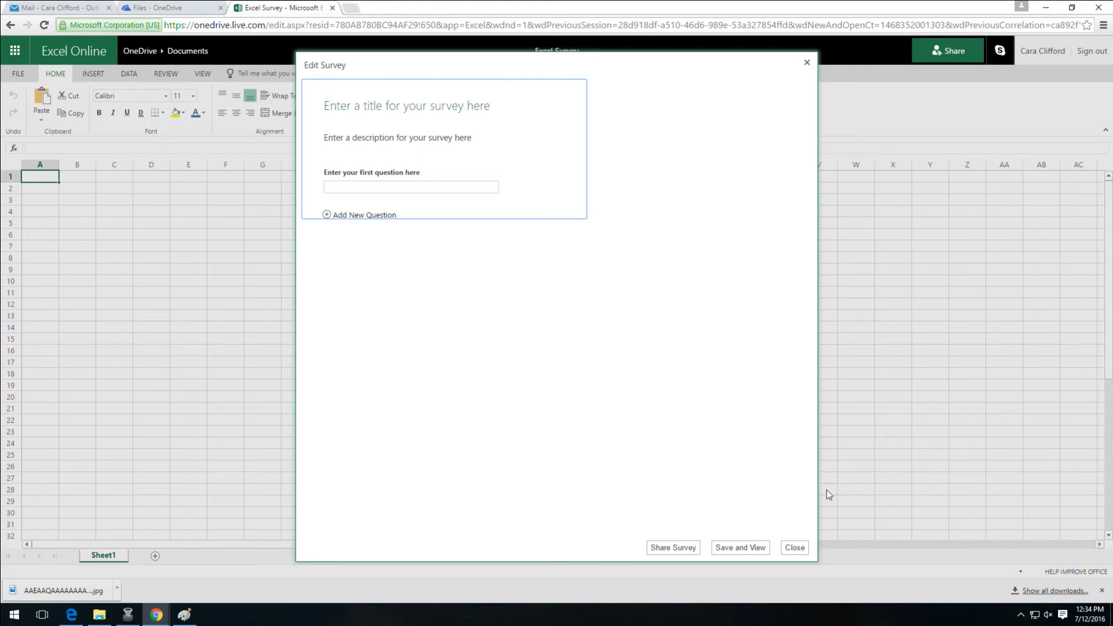
left_click(511, 110)
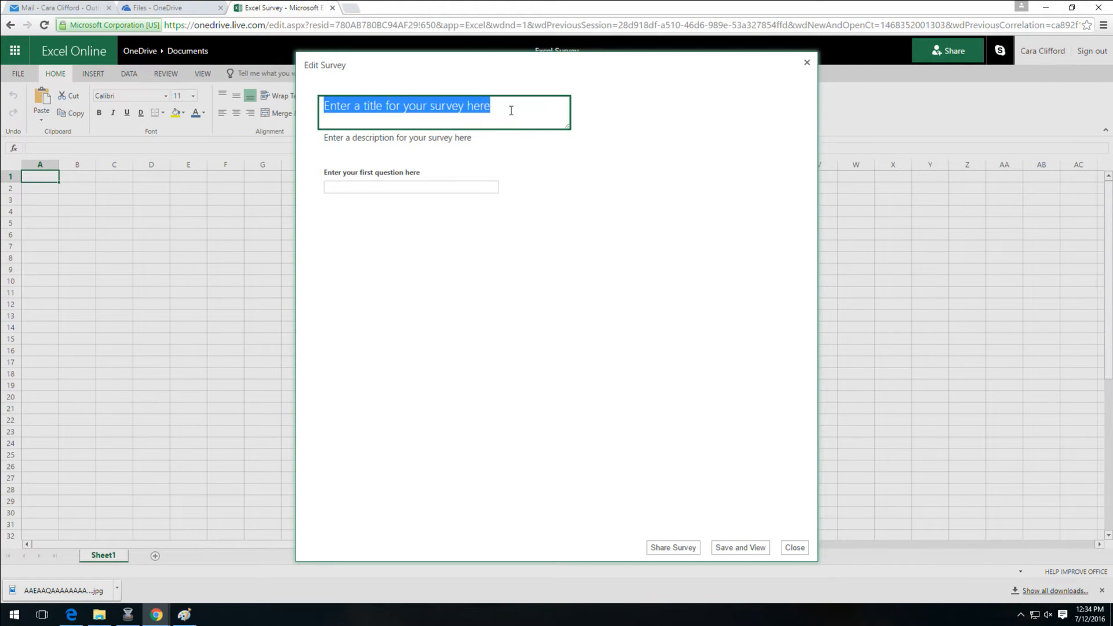
type("Ex")
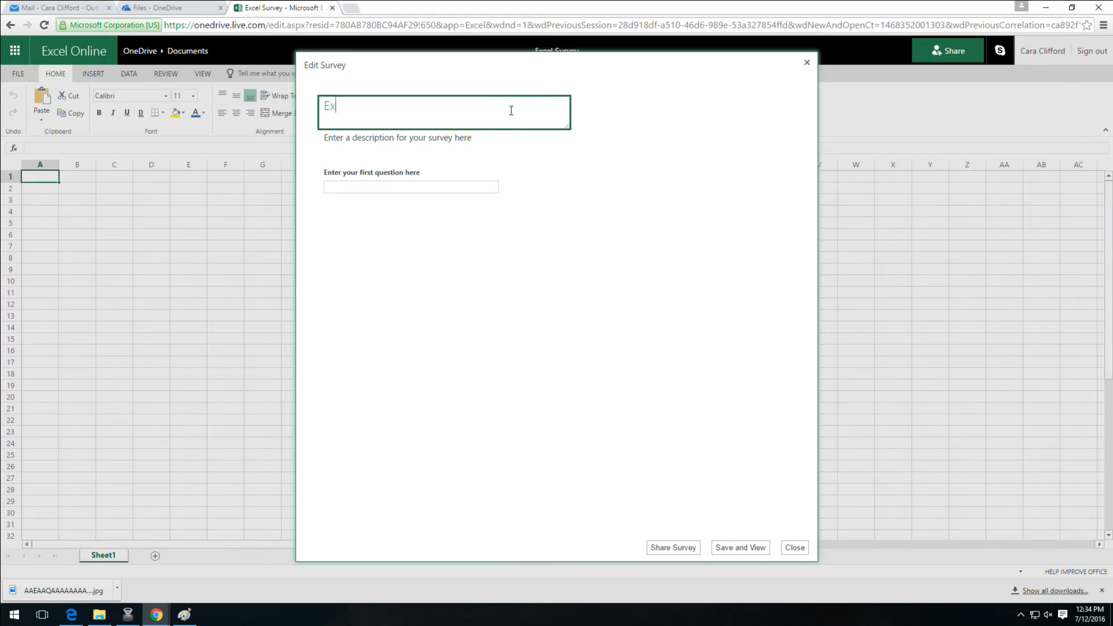
type("cel Survey")
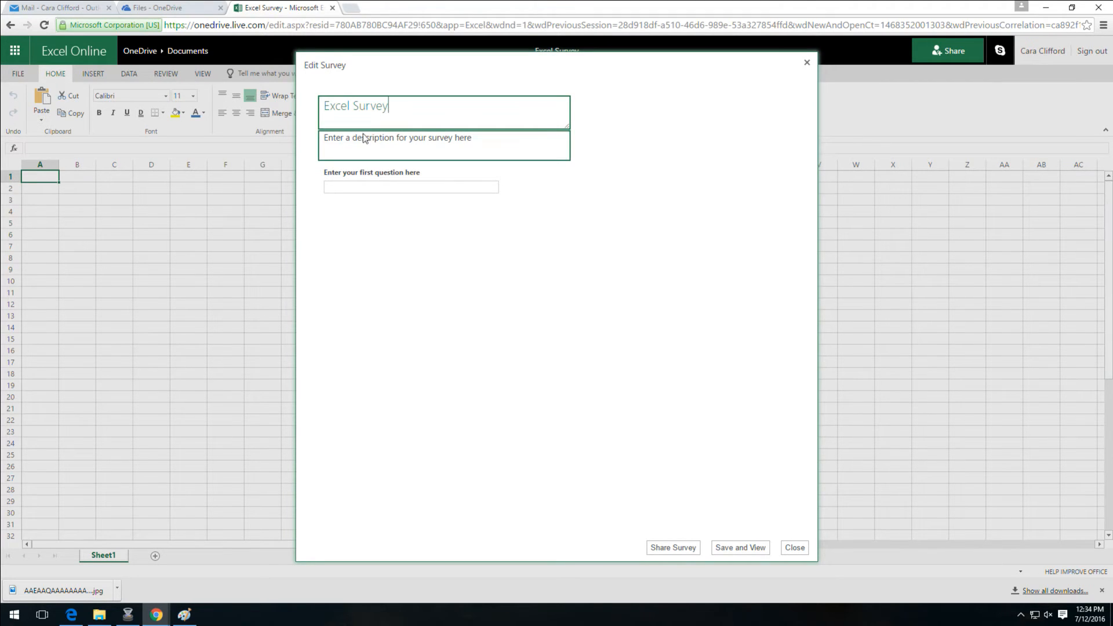
left_click(382, 141)
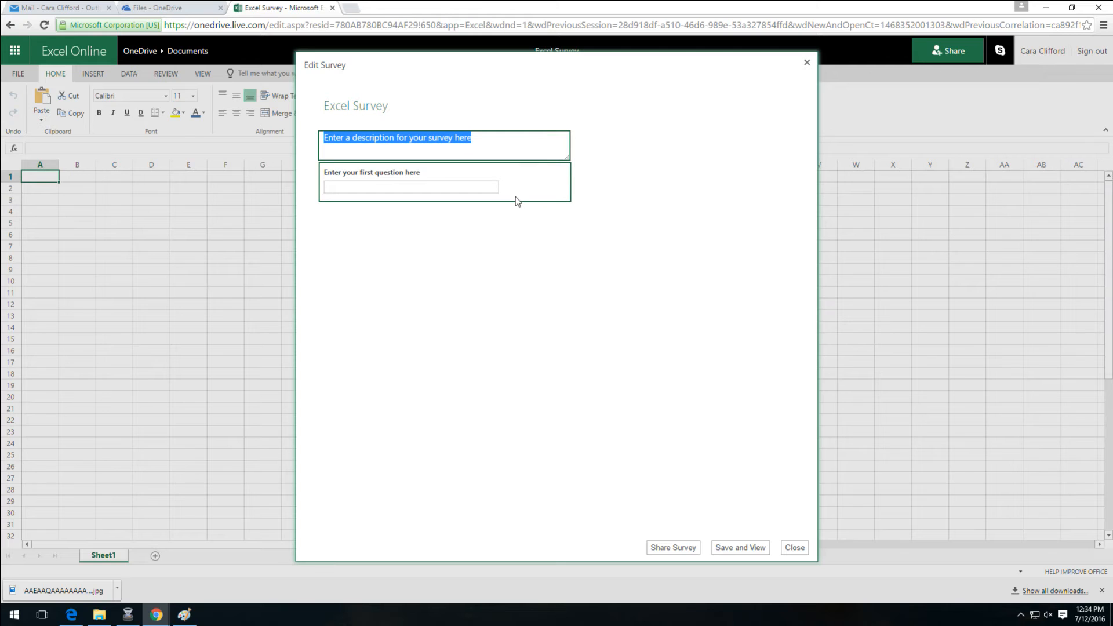
left_click(471, 192)
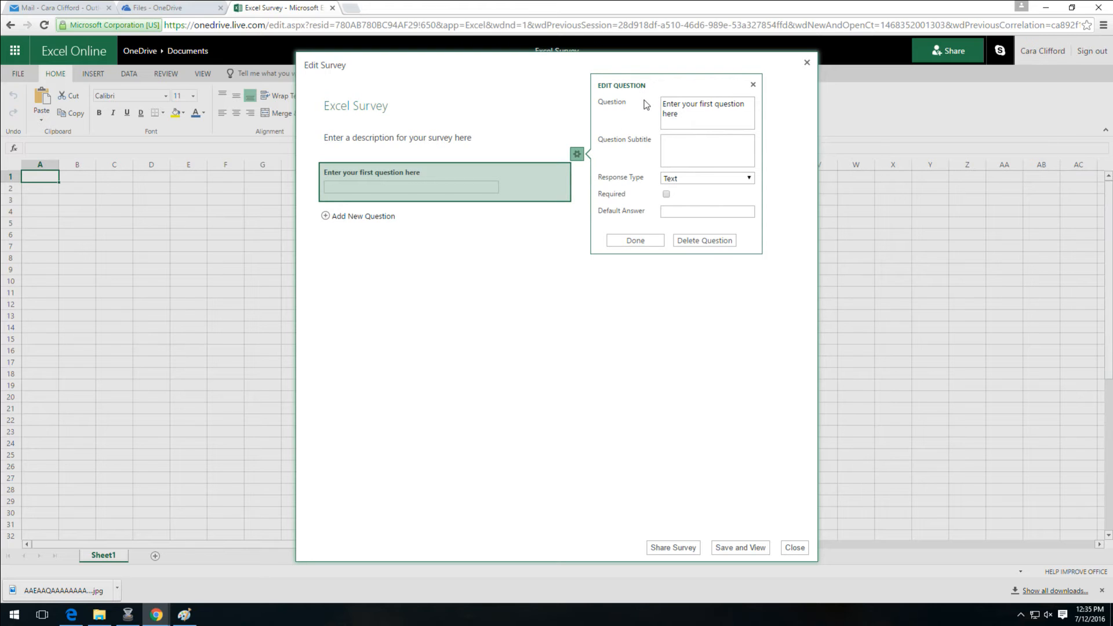
Set question 1 to 'What is your first name' with a Text answer, marked required
mouse_move(650, 154)
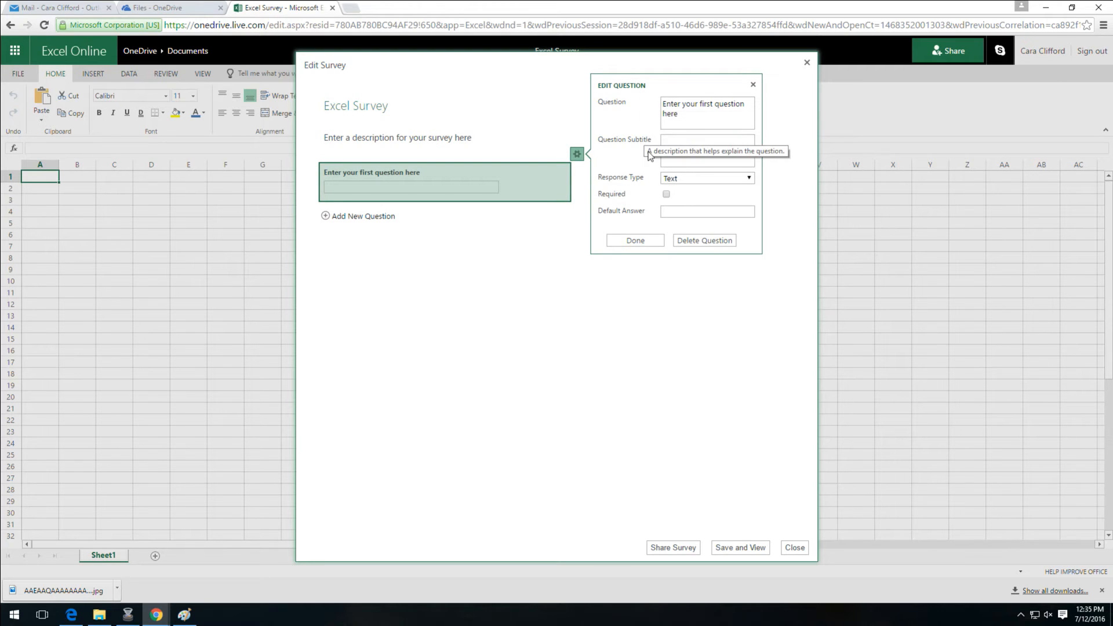
mouse_move(727, 199)
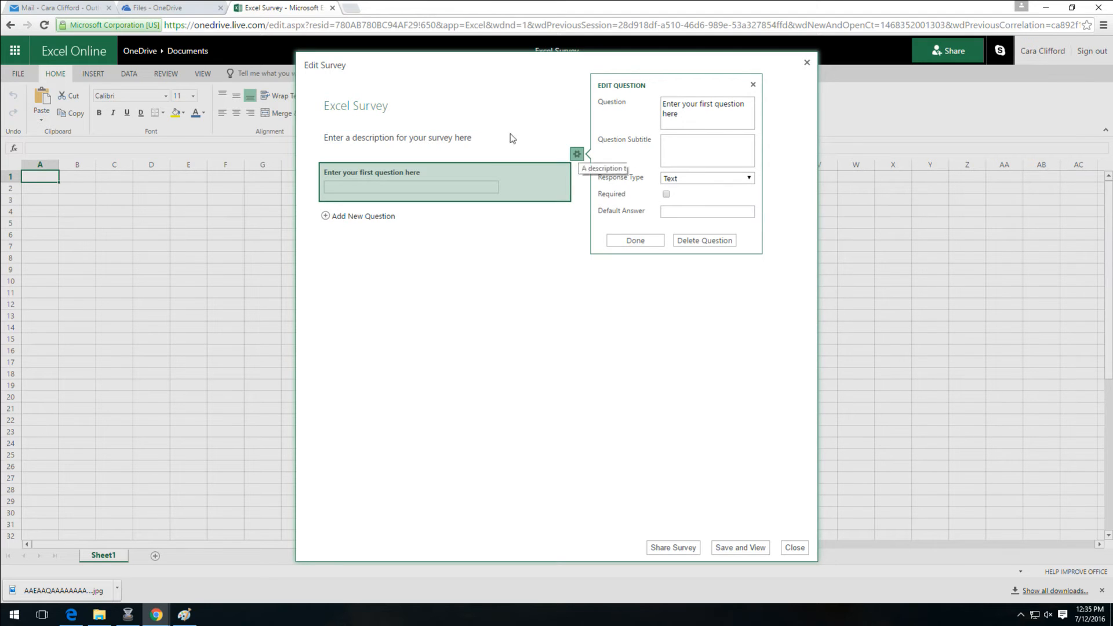
left_click(697, 116)
type("Wh")
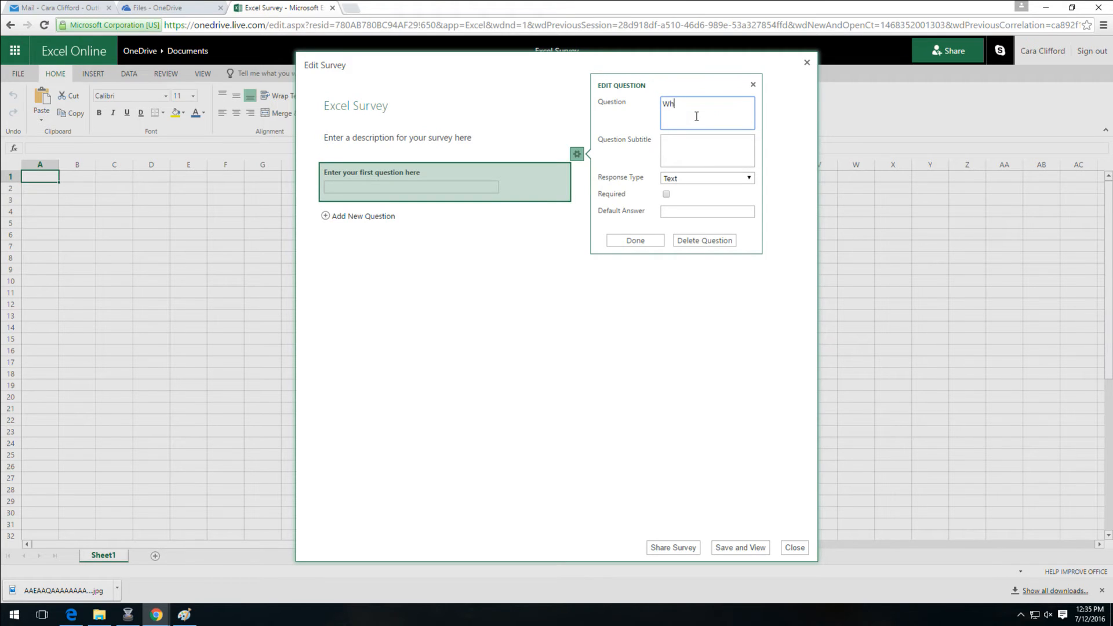
type("at is your first name?")
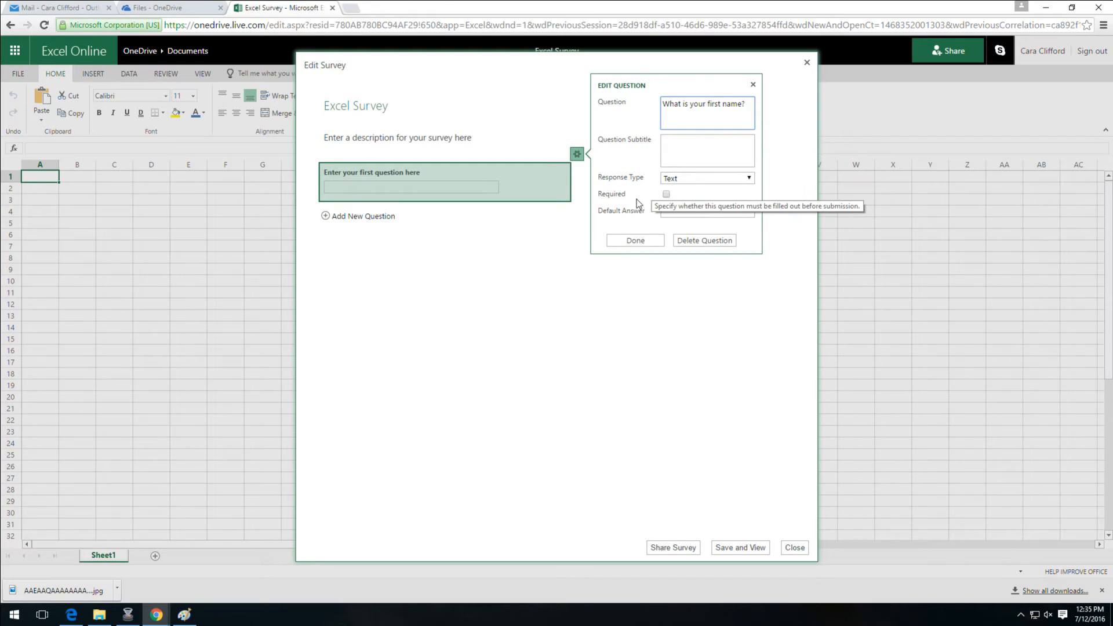
left_click(747, 179)
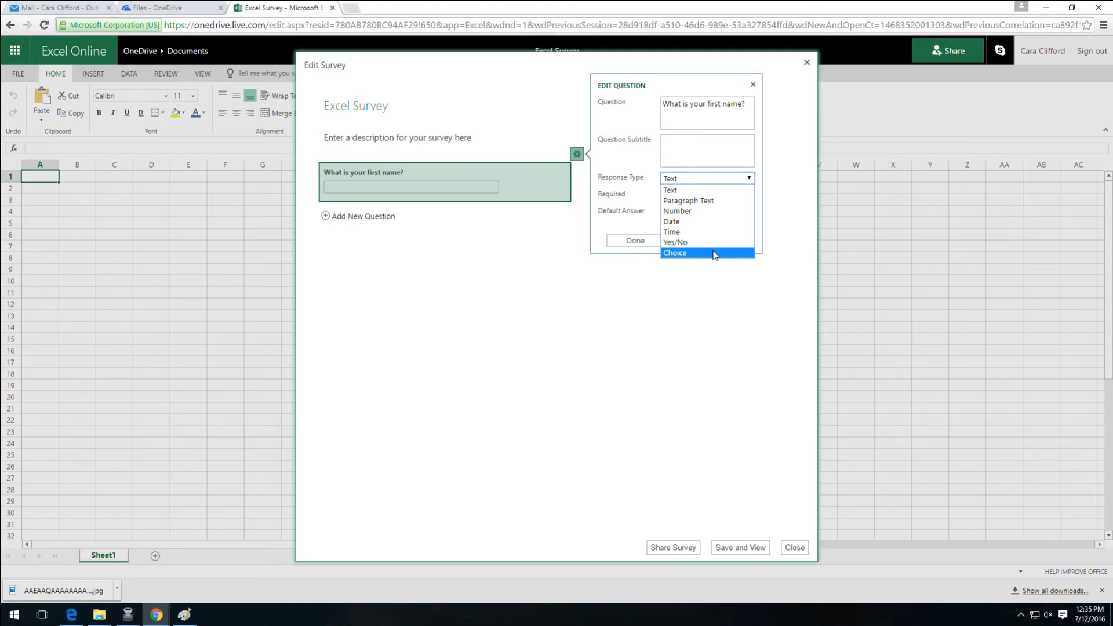
left_click(651, 193)
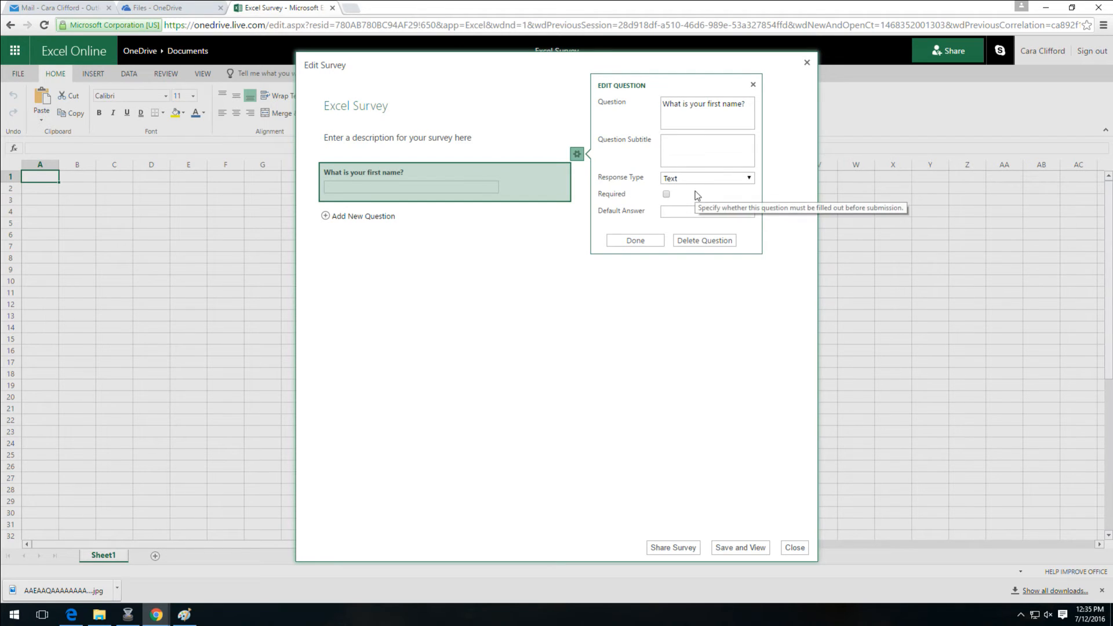
left_click(667, 194)
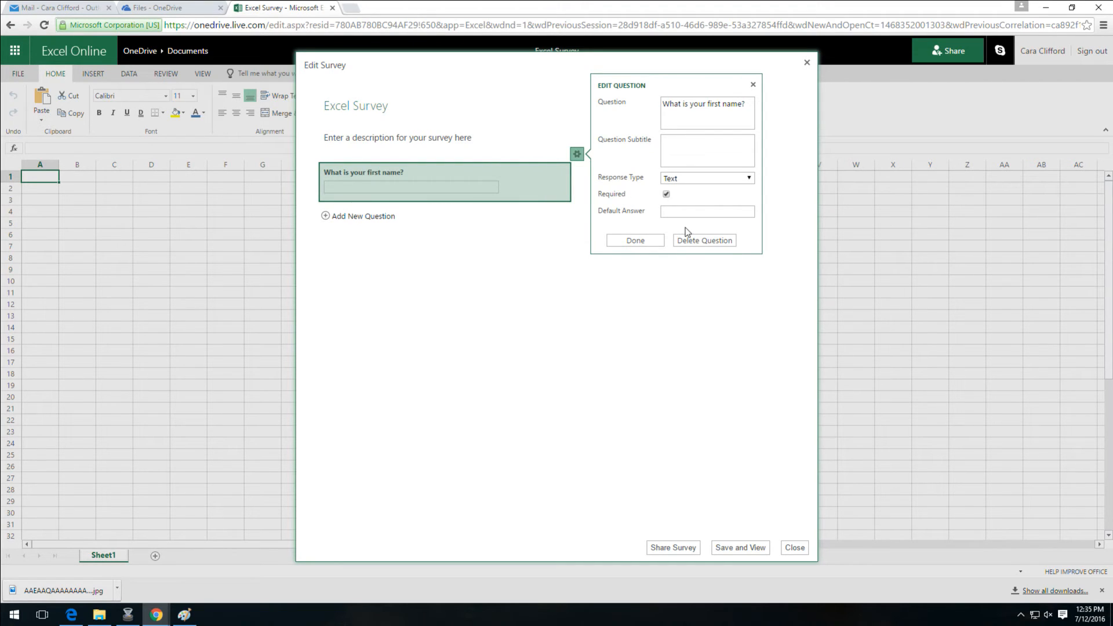
left_click(637, 240)
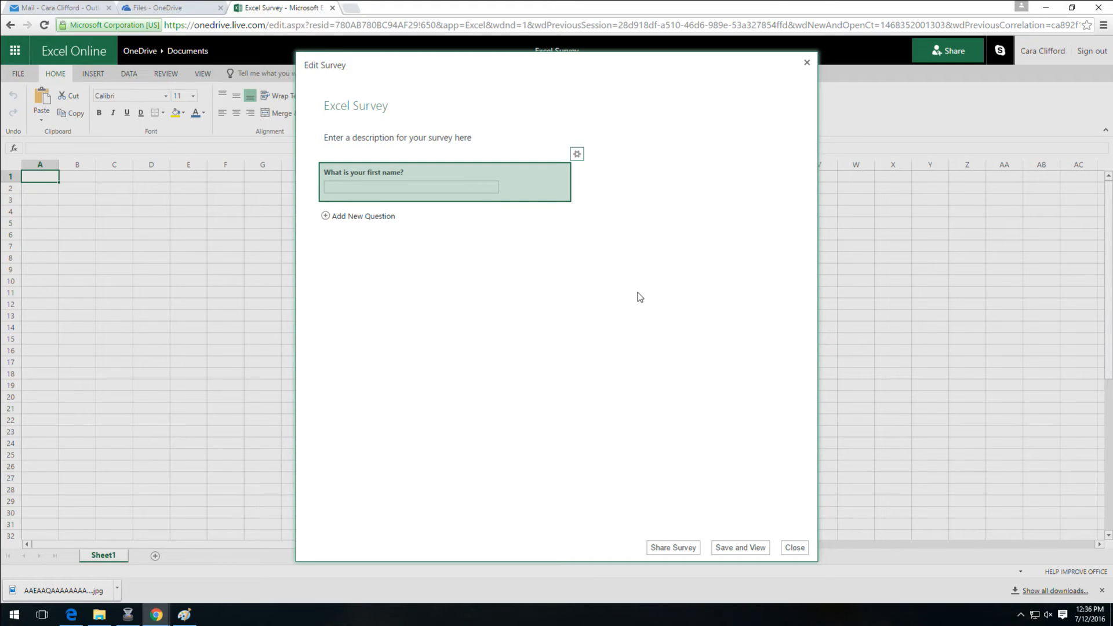
Add a required second question, 'What is your last name'
left_click(378, 222)
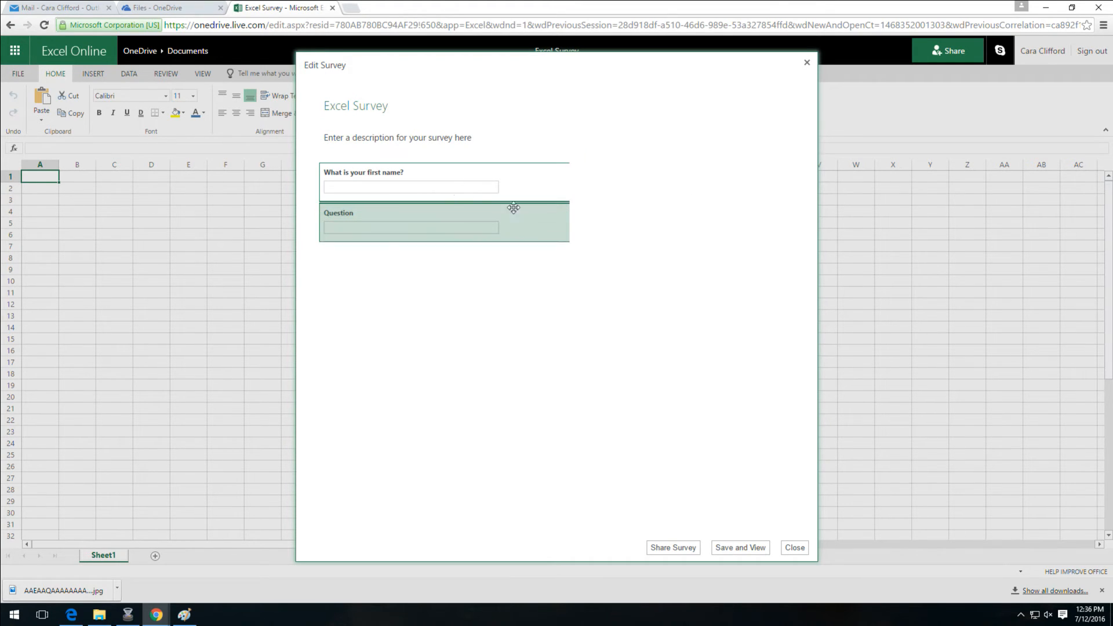
double_click(705, 139)
type("W")
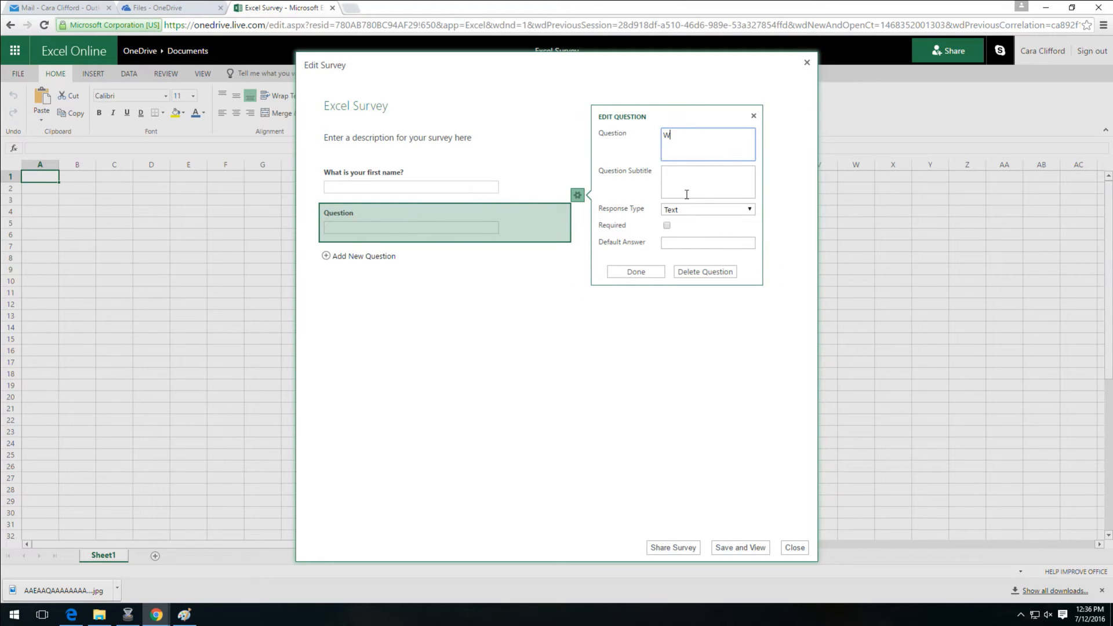
type("hat is your last ")
type("name")
key("BackSpace")
type("me")
left_click(668, 226)
left_click(657, 271)
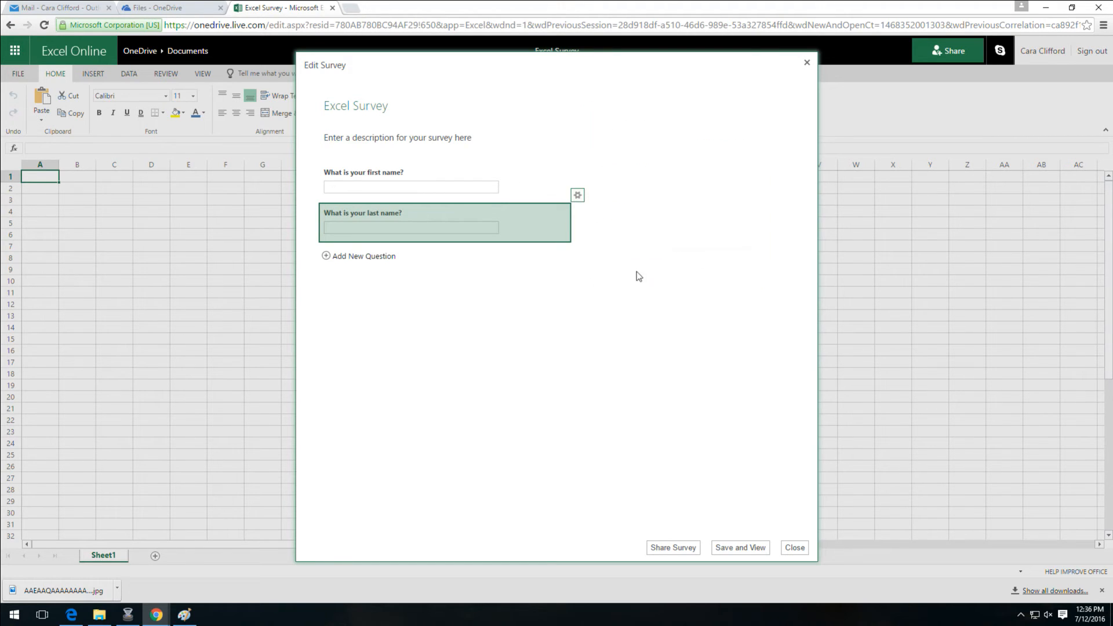
Add a required third question, 'What is your email address?'
left_click(349, 256)
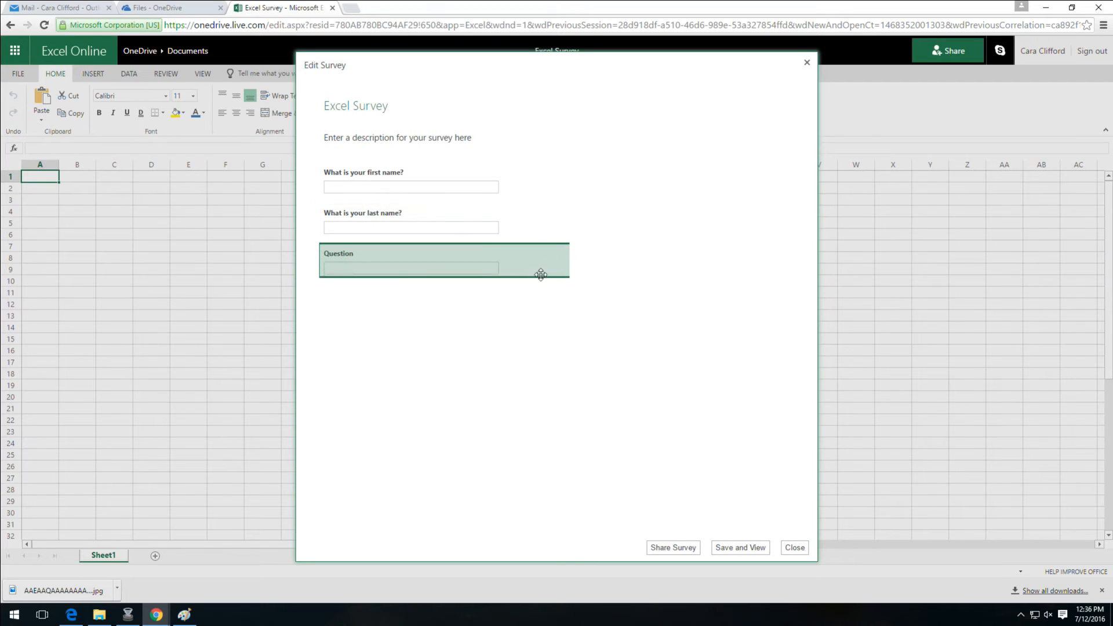
double_click(698, 185)
type("Wh")
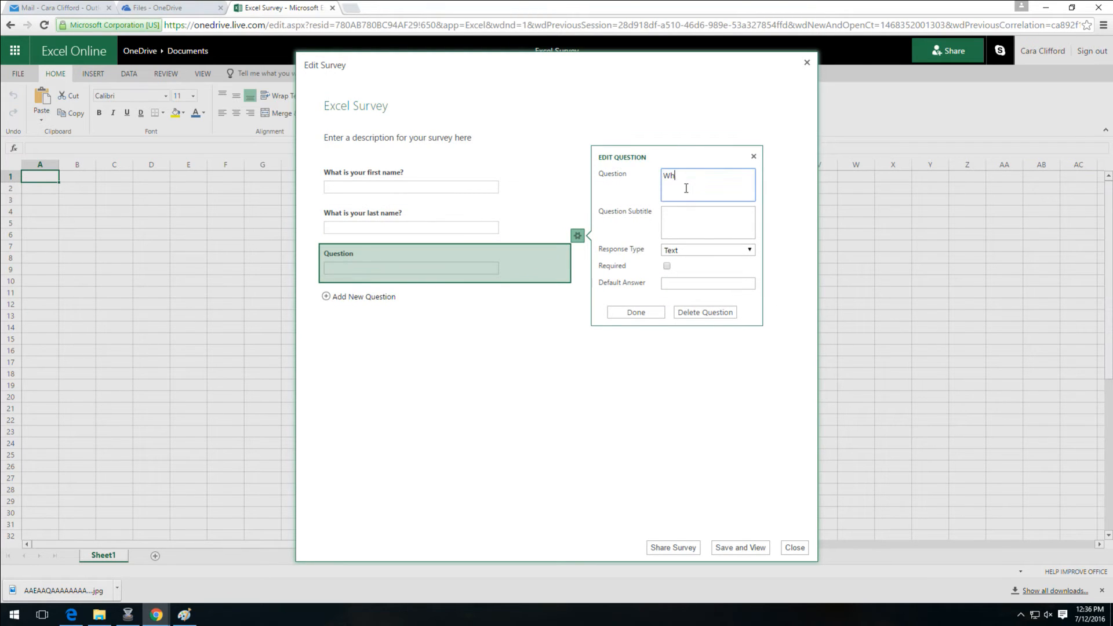
type("at is your email address?")
left_click(666, 266)
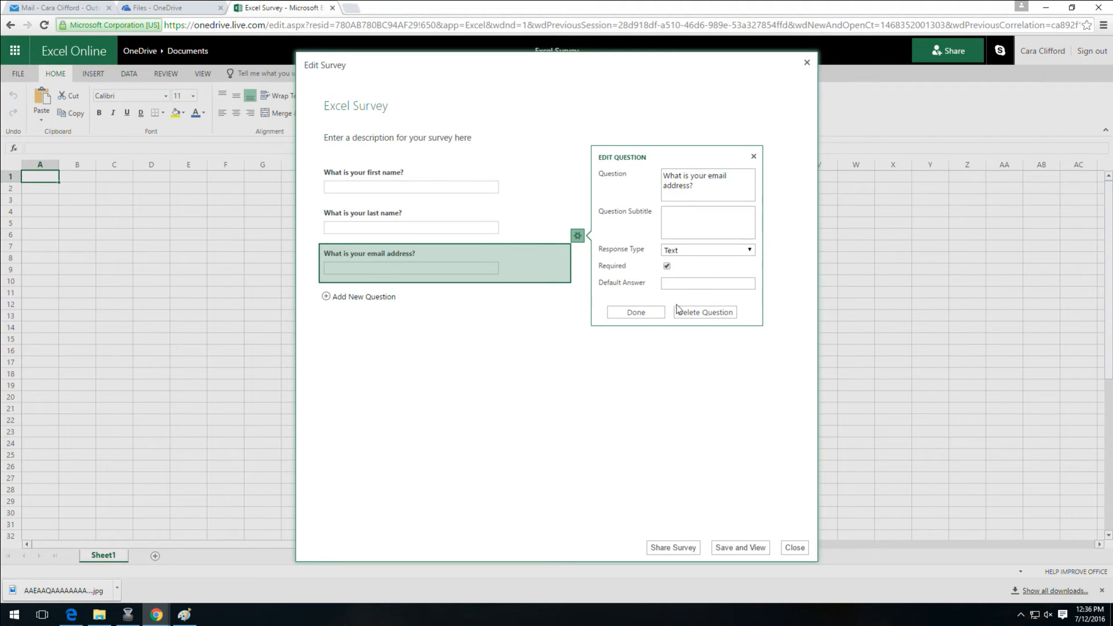
left_click(639, 314)
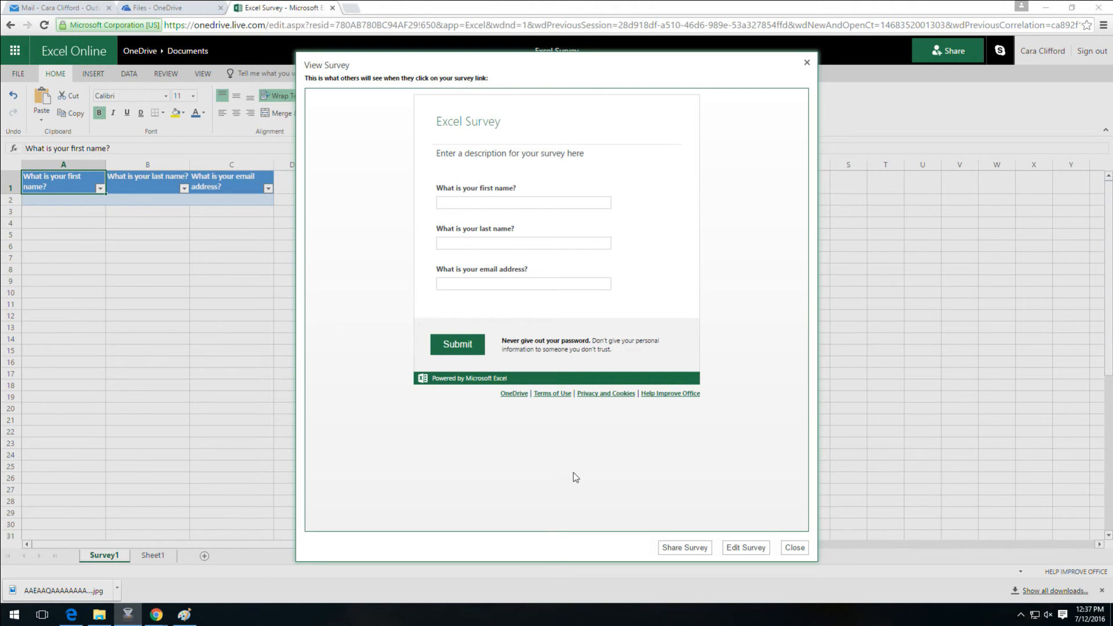
Return to editing the survey, then save it and preview the three-question form
left_click(743, 554)
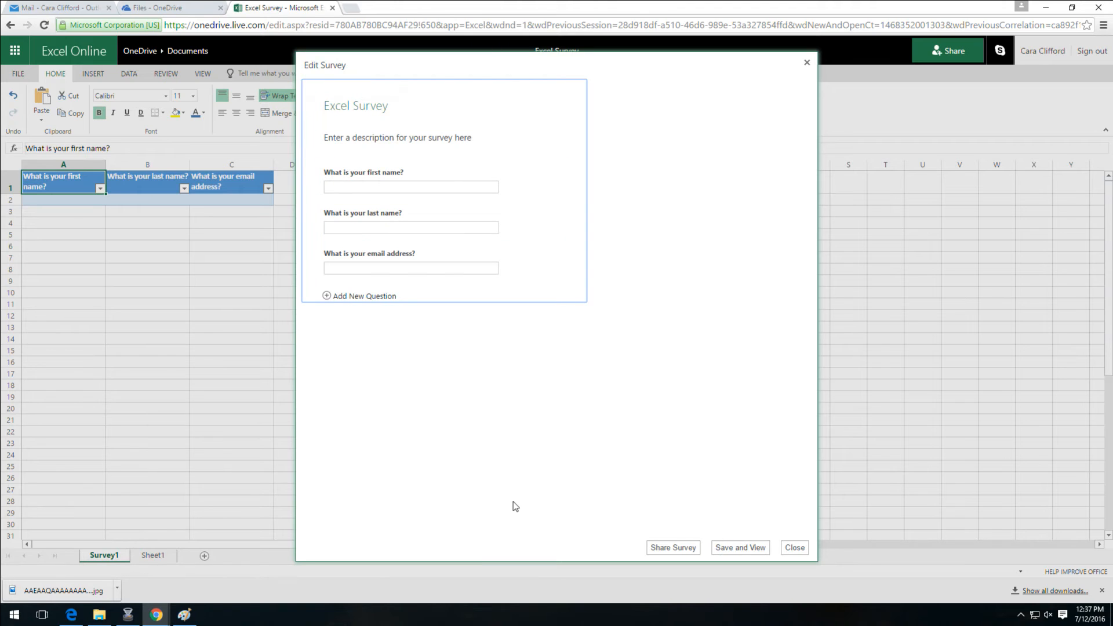
left_click(733, 552)
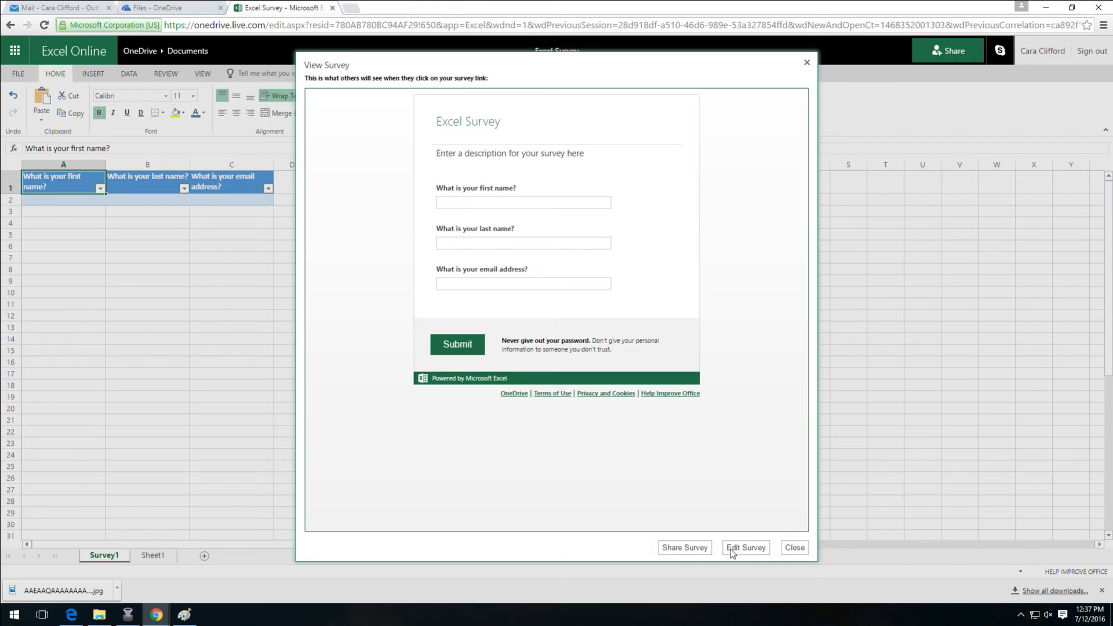
Generate a shareable survey link, select it, and close the link panel
left_click(681, 551)
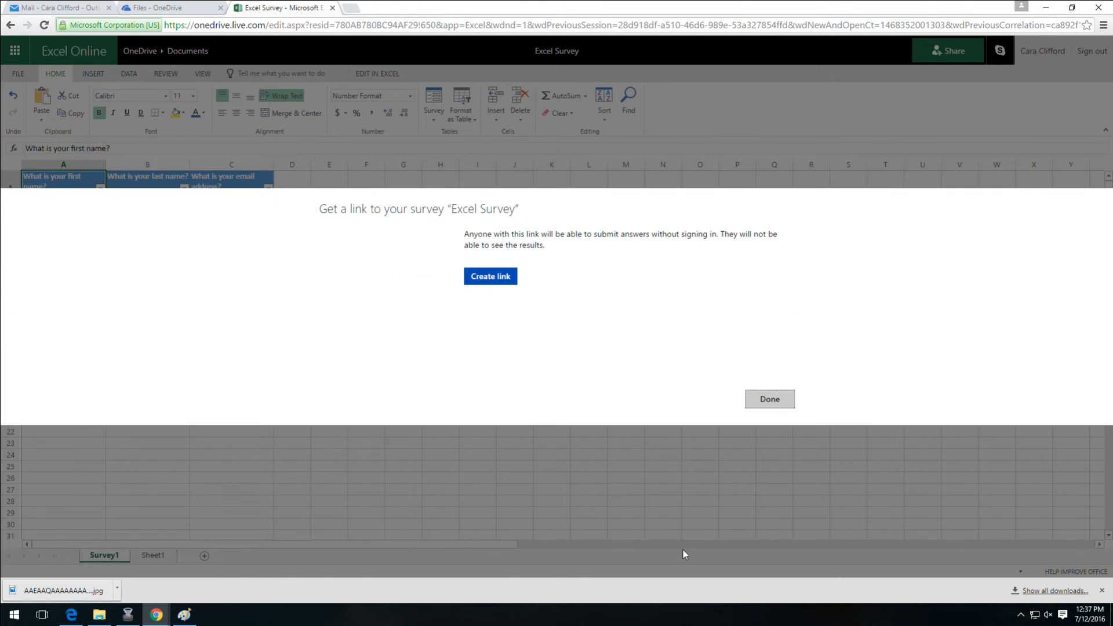
left_click(500, 277)
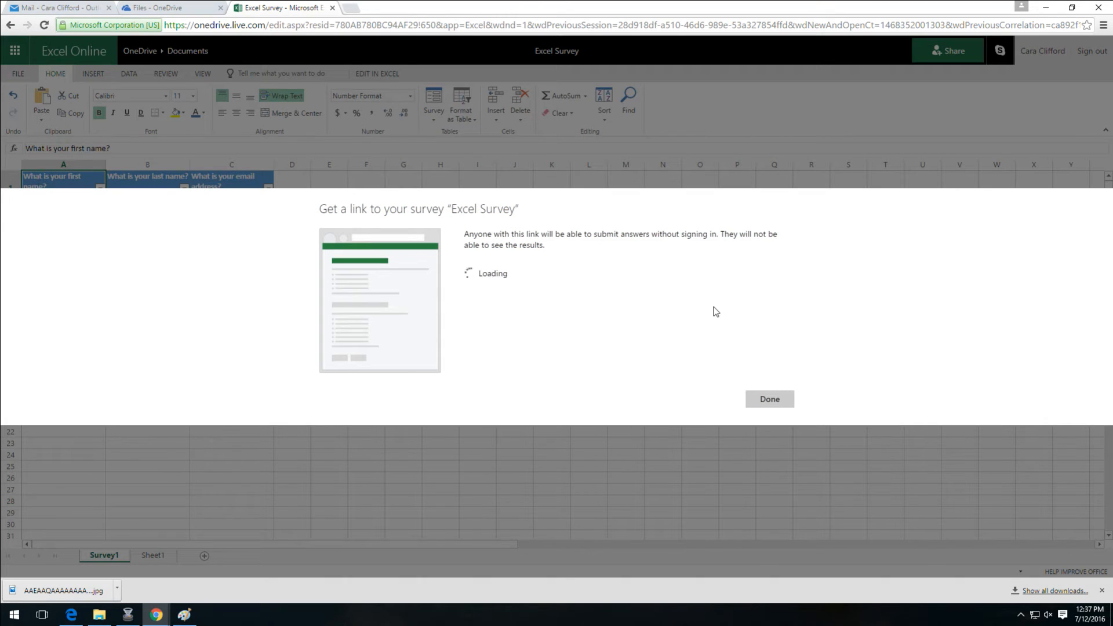
left_click(687, 281)
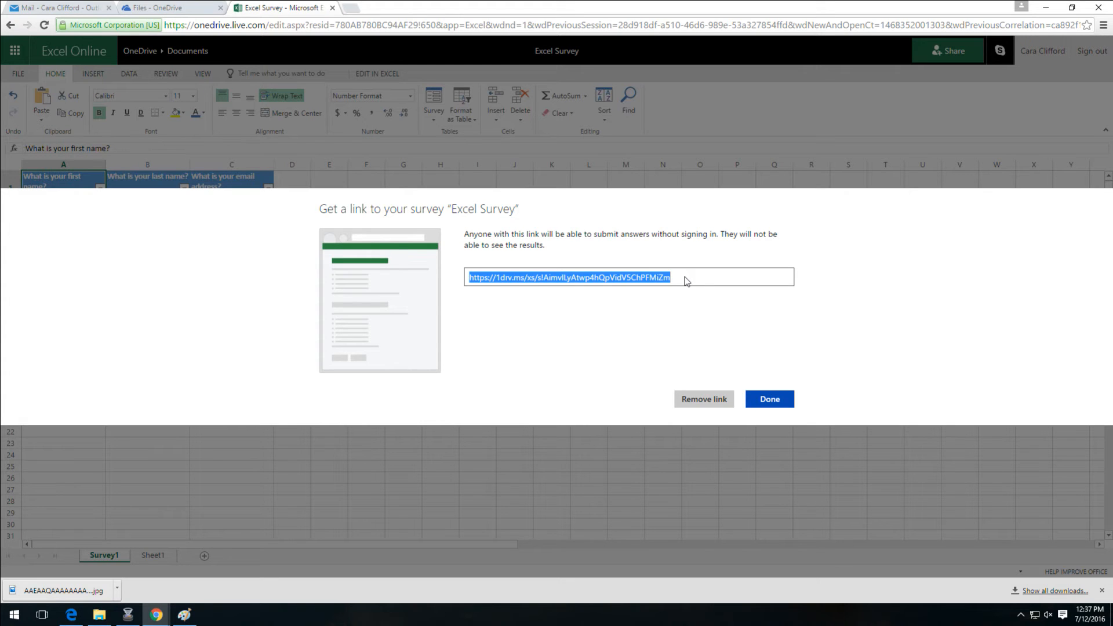
left_click(776, 400)
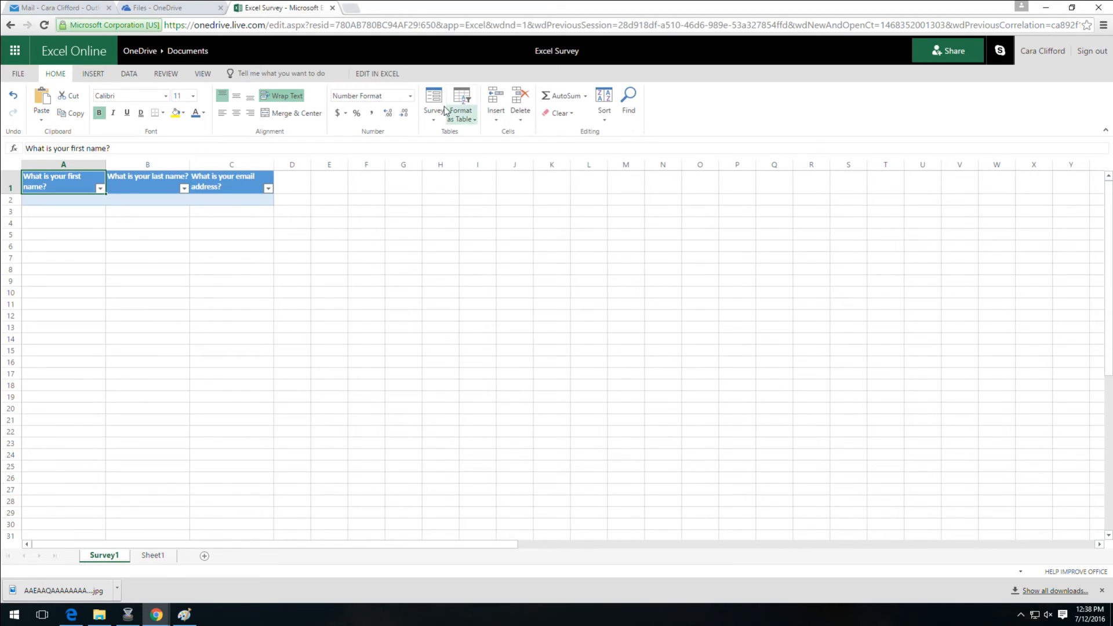
Reopen the survey's share link from the survey options and select it for copying
left_click(429, 119)
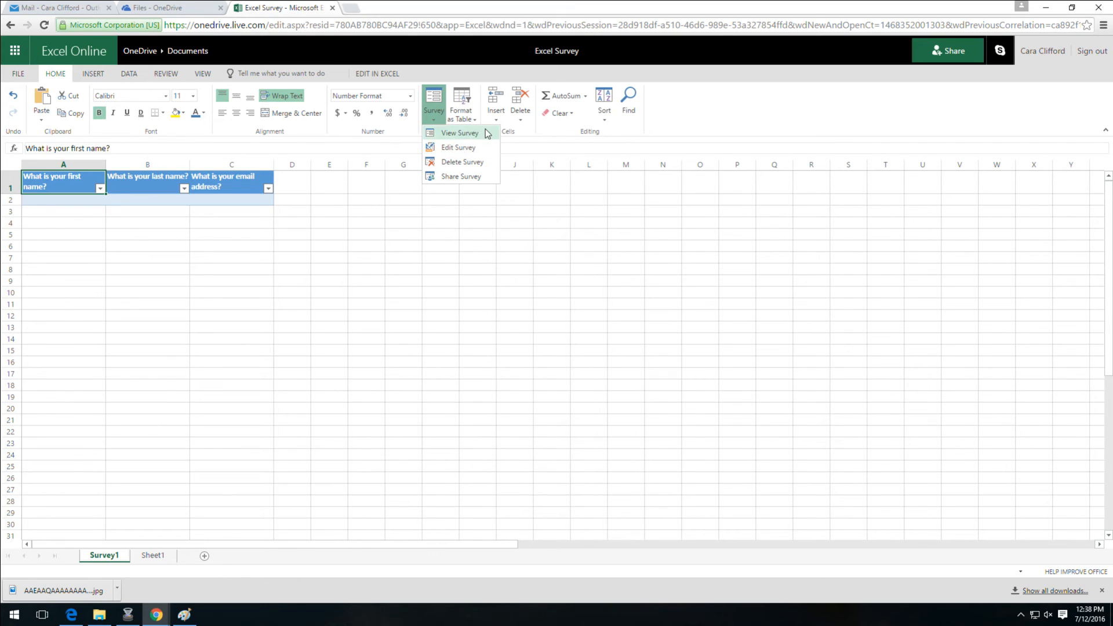
left_click(478, 175)
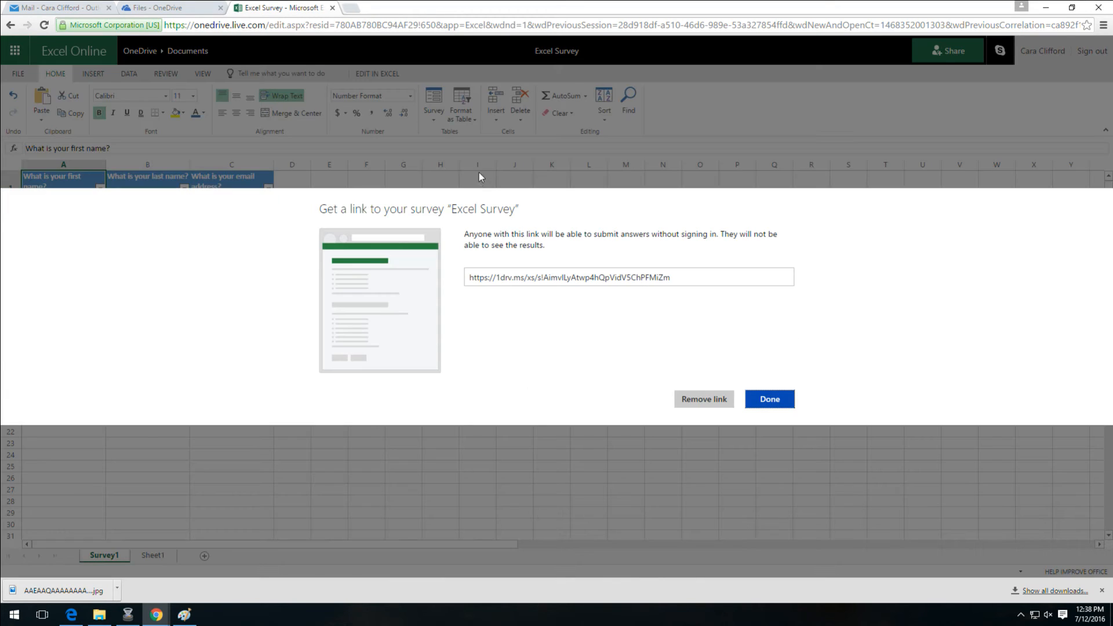
left_click(685, 282)
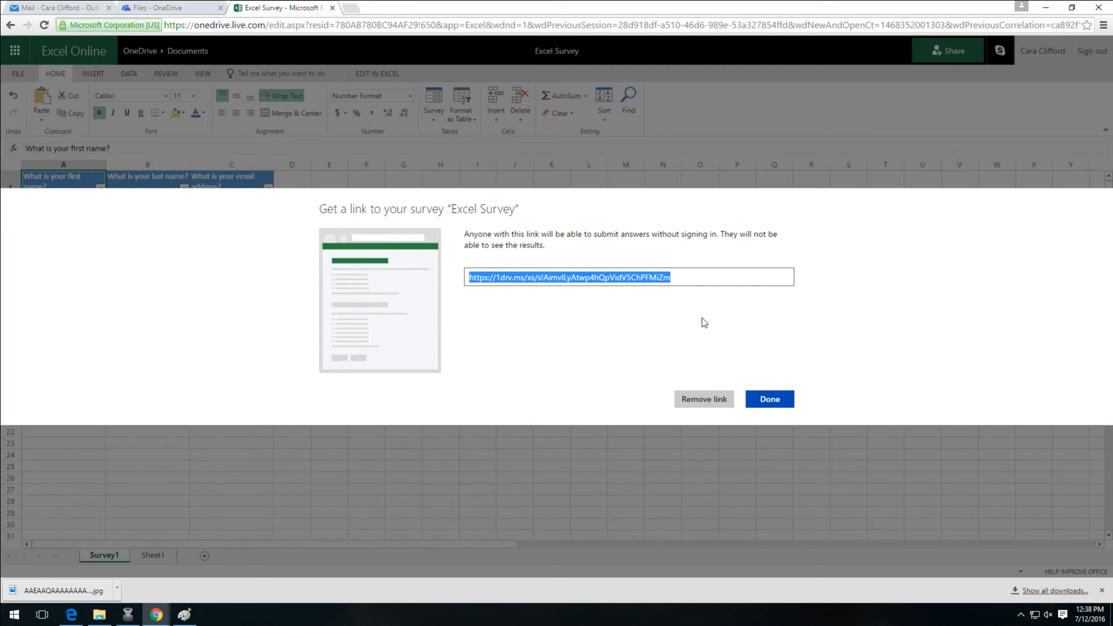
Load the shared survey link in a new browser tab
left_click(353, 8)
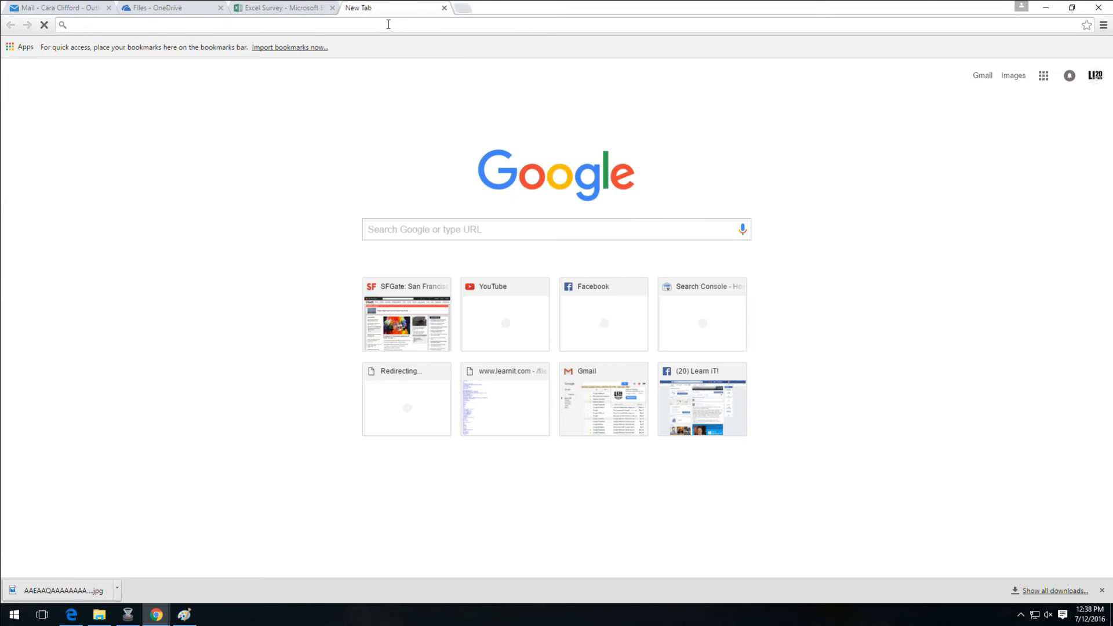
key("ctrl+v")
key("Return")
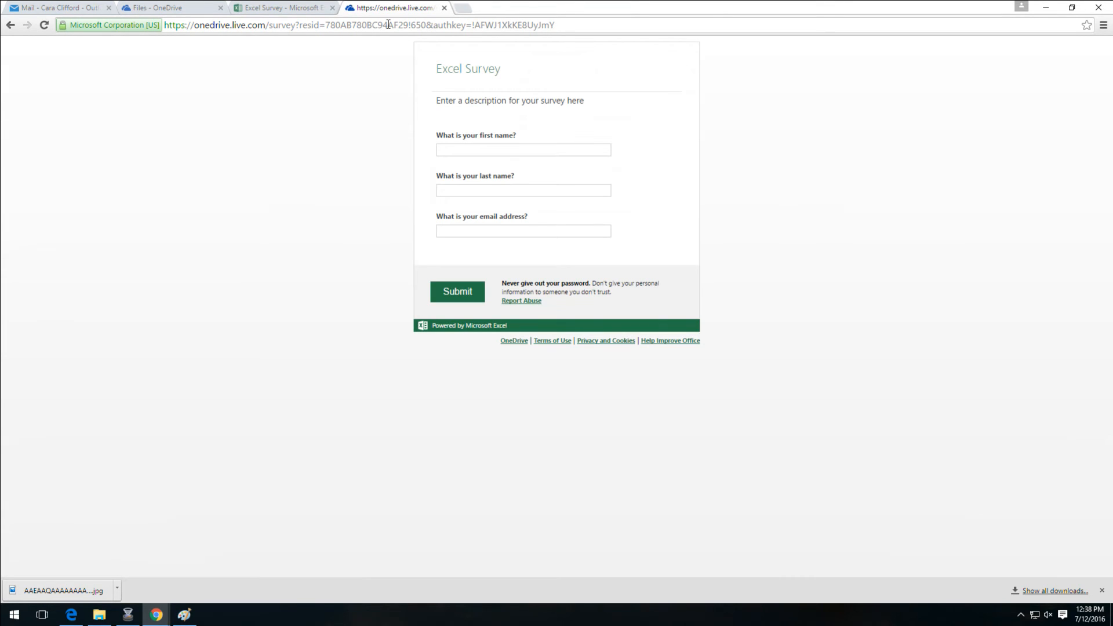
Submit a test response with a first name, last name and e-mail address, then return to the workbook
left_click(548, 150)
key("Tab")
key("Tab")
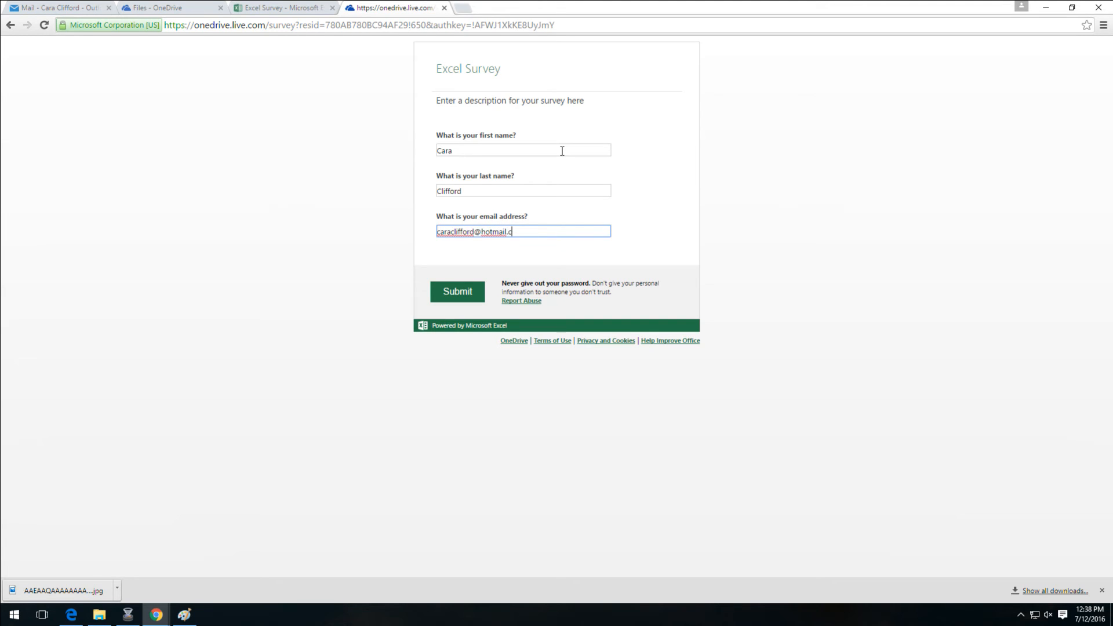
left_click(463, 292)
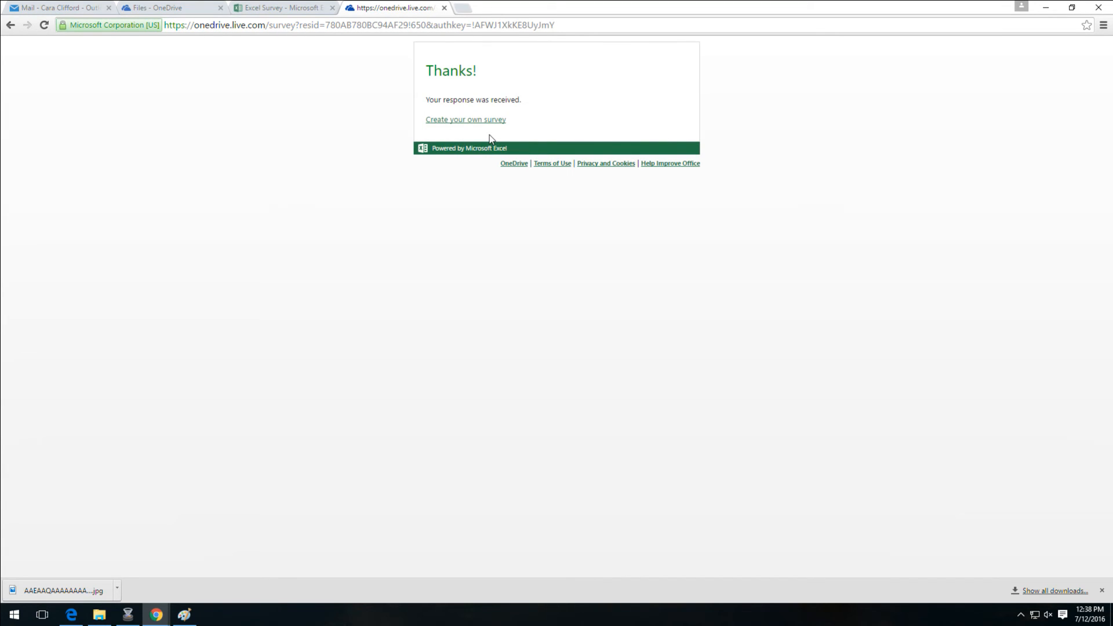
left_click(300, 8)
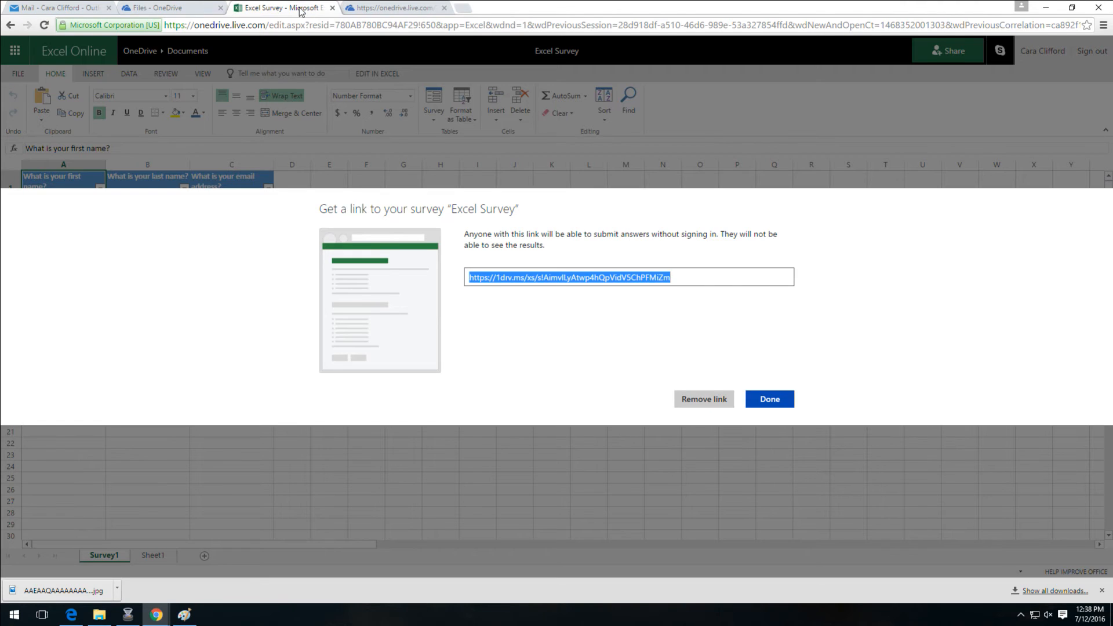
Close the Get a link window and widen column C to fit the e-mail
left_click(793, 403)
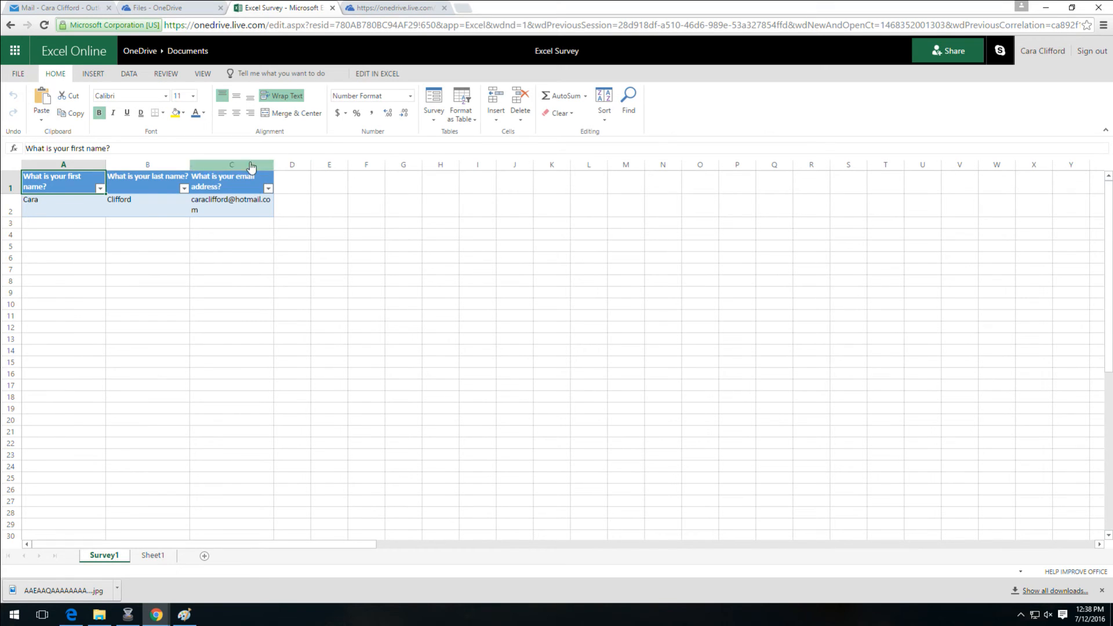
left_click_drag(273, 165, 283, 165)
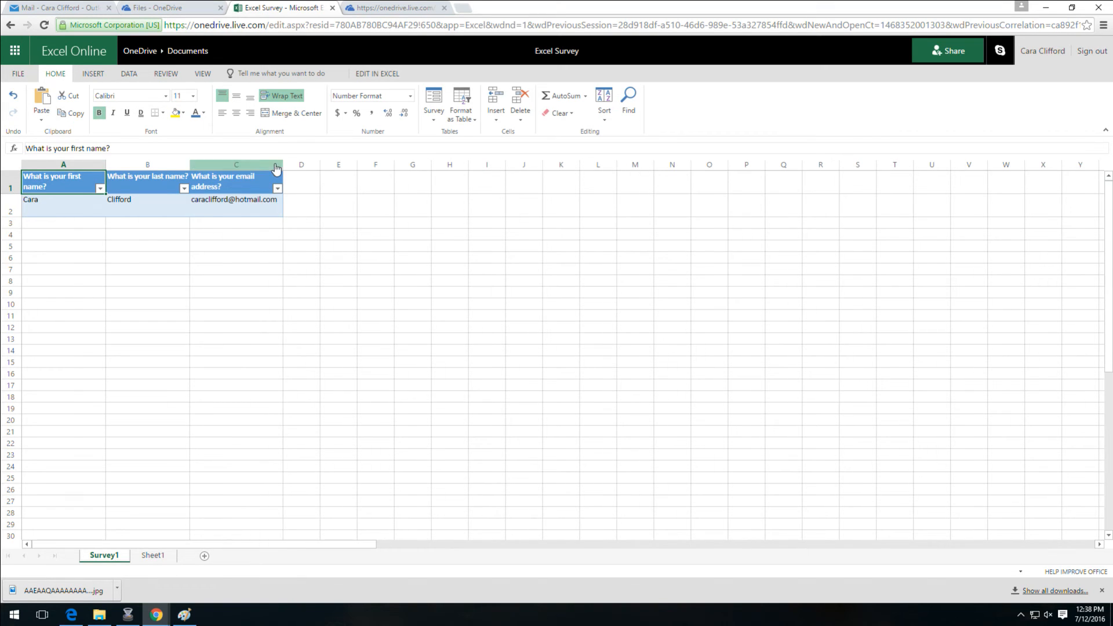
Check the submitted last name in B2 and e-mail in C2
left_click(160, 209)
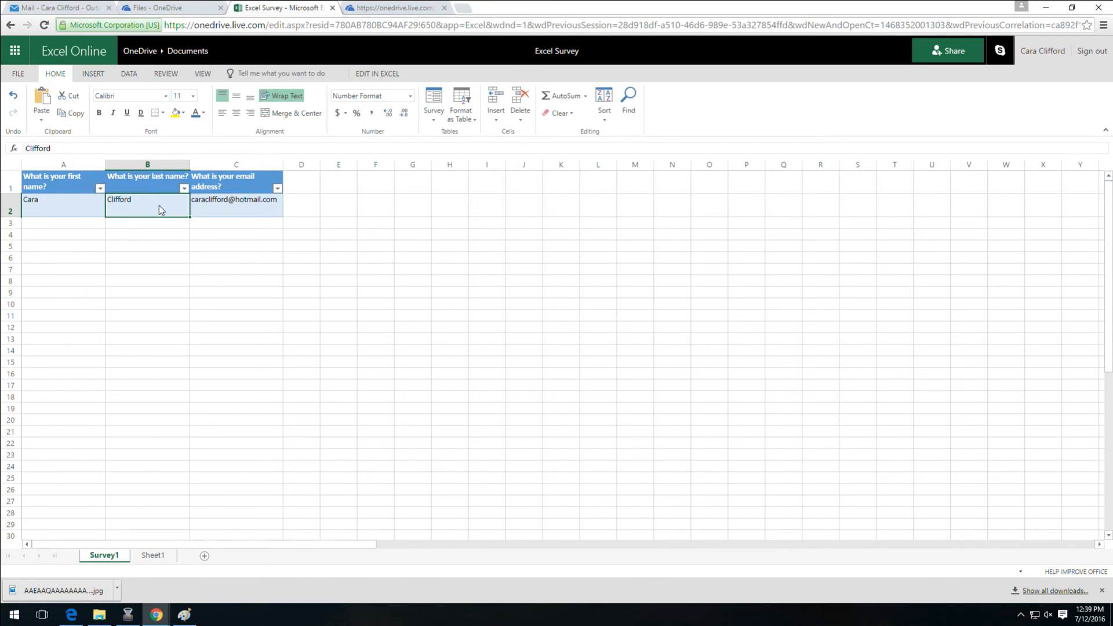
left_click(99, 189)
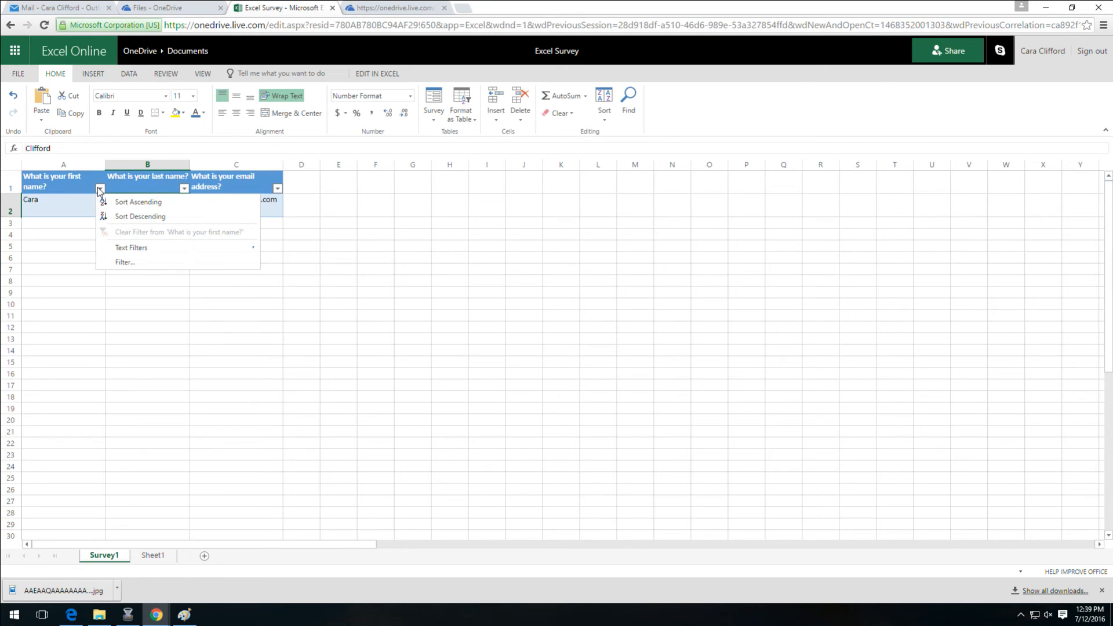
left_click(86, 201)
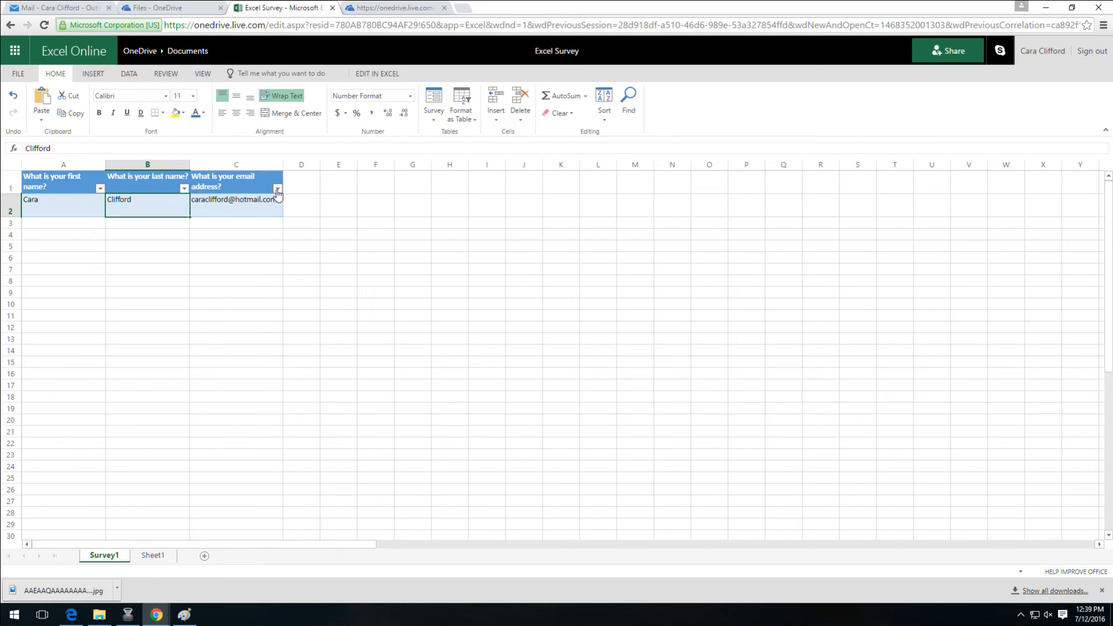
left_click(257, 208)
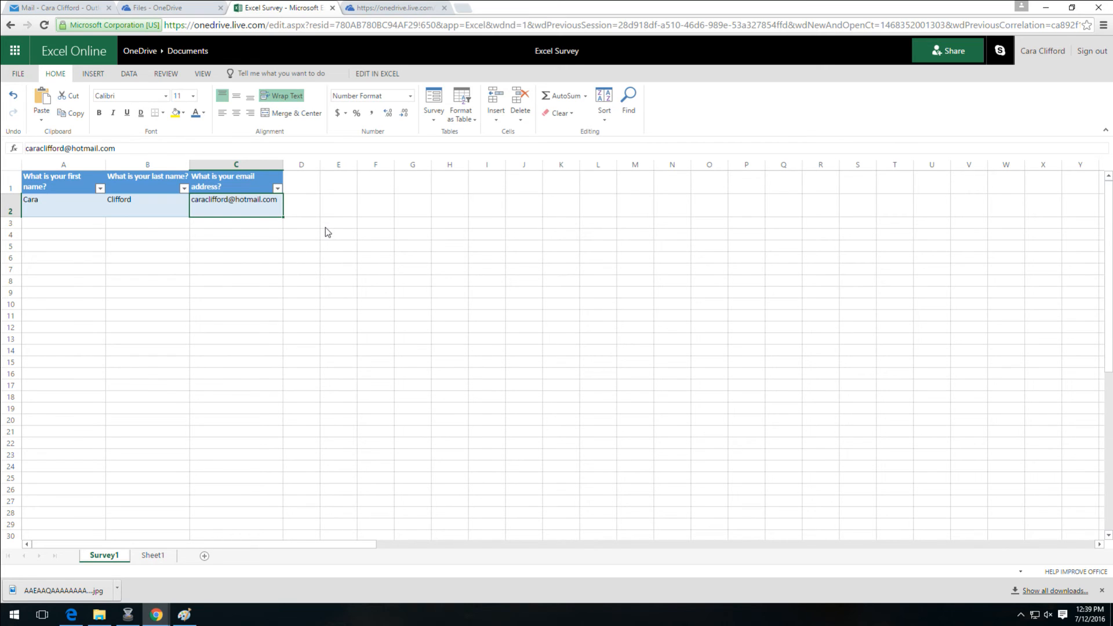
key("alt+Tab")
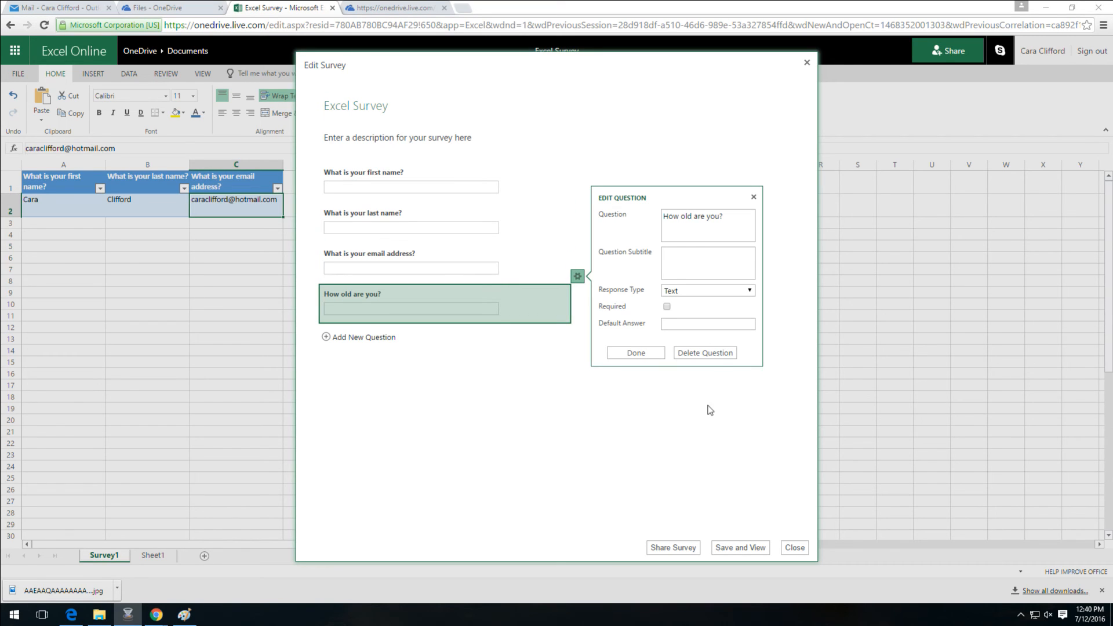
Give the age question a Number response type, mark it Required, and finish editing
left_click(751, 290)
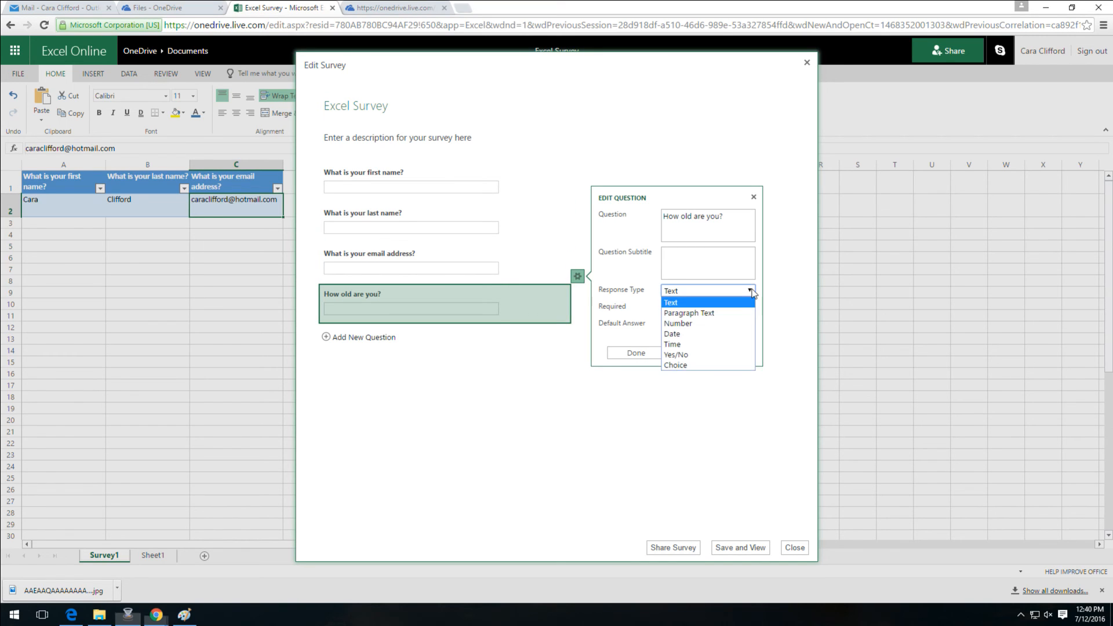
left_click(711, 324)
left_click(749, 316)
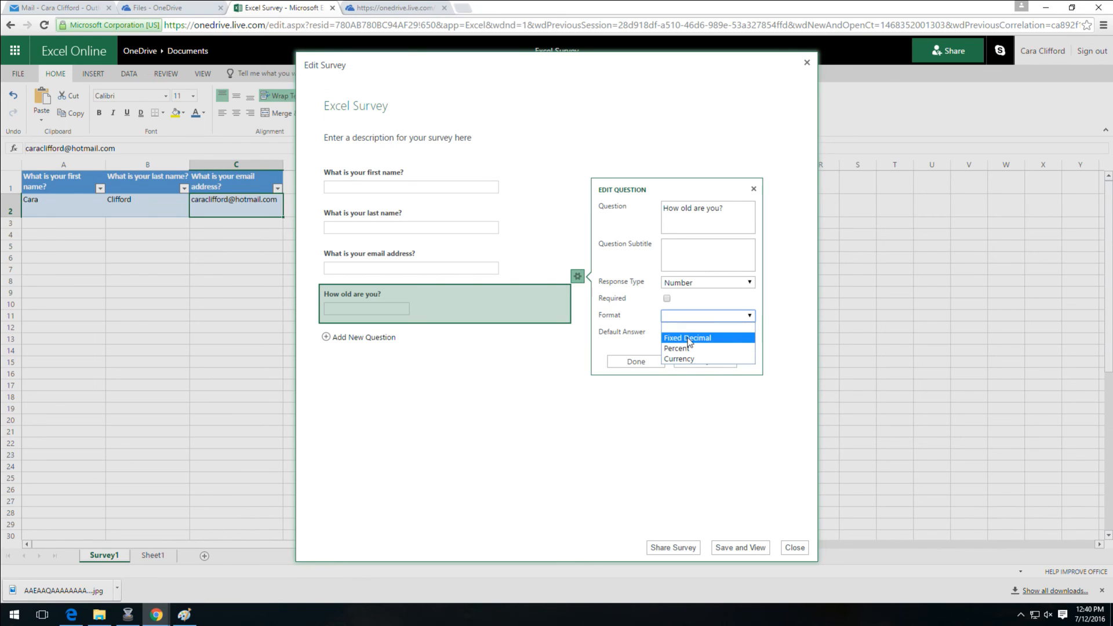
left_click(668, 327)
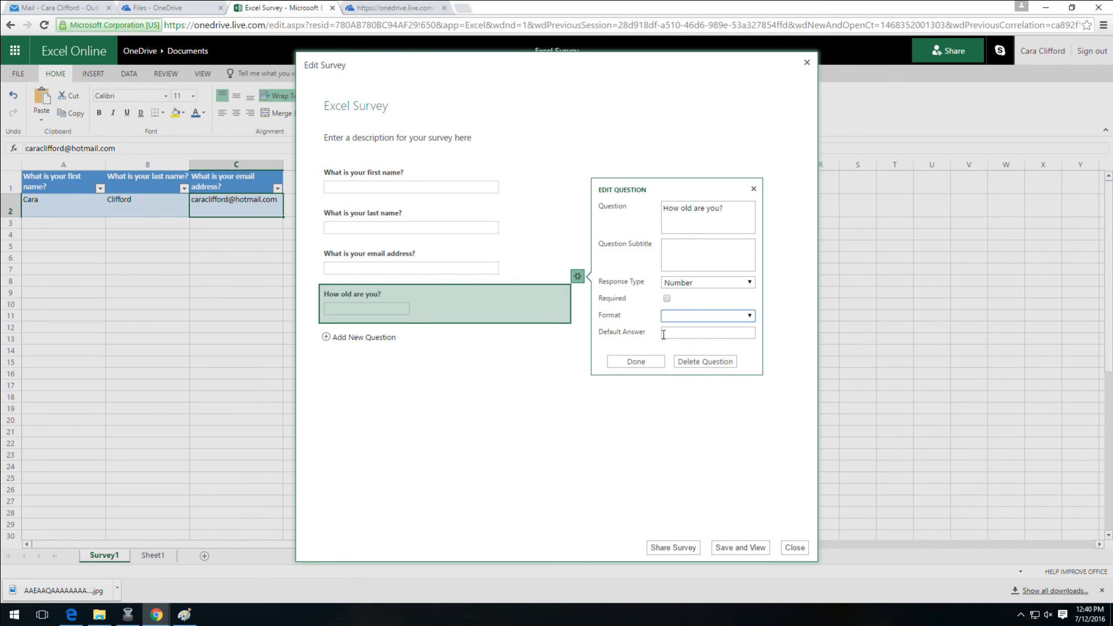
left_click(667, 298)
left_click(638, 362)
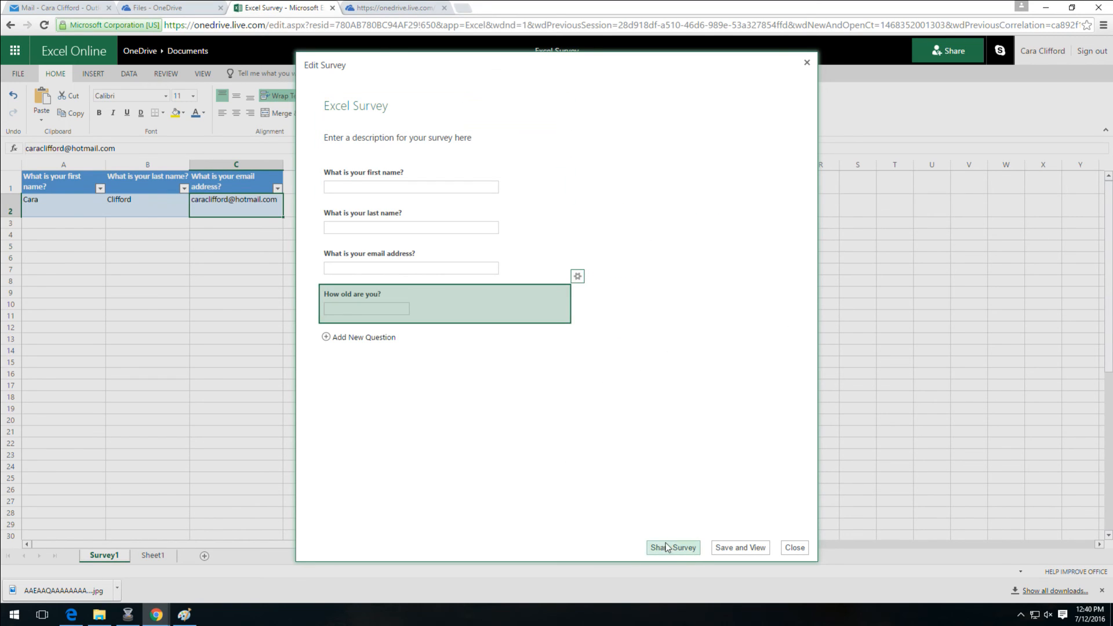
Save and close the survey preview, then select the new 'How old are you?' column D and cell D2
left_click(735, 548)
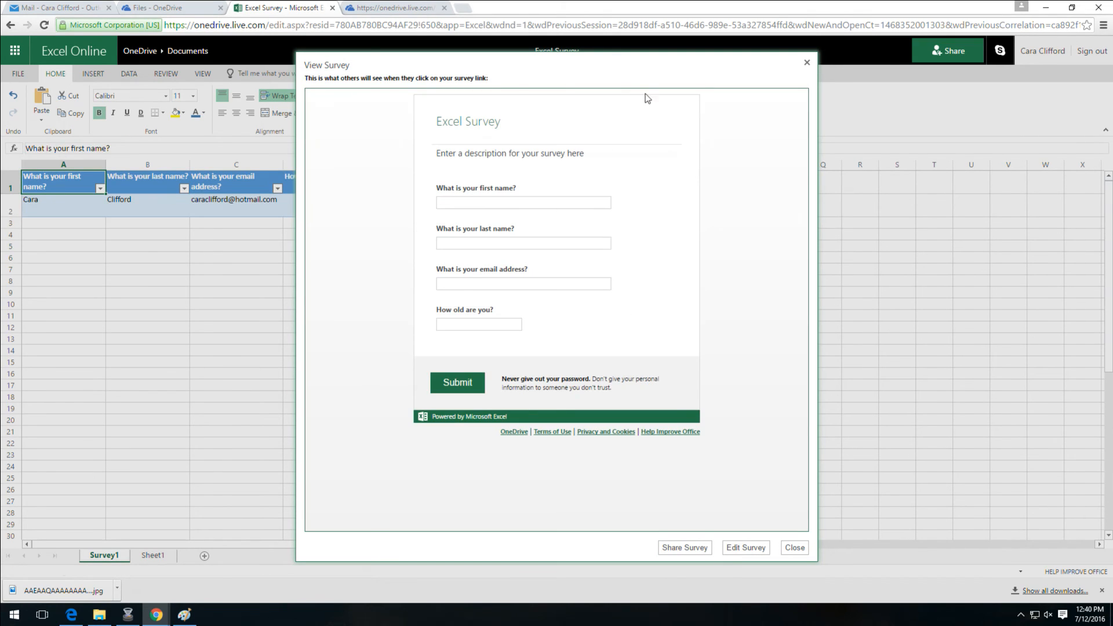
left_click(795, 548)
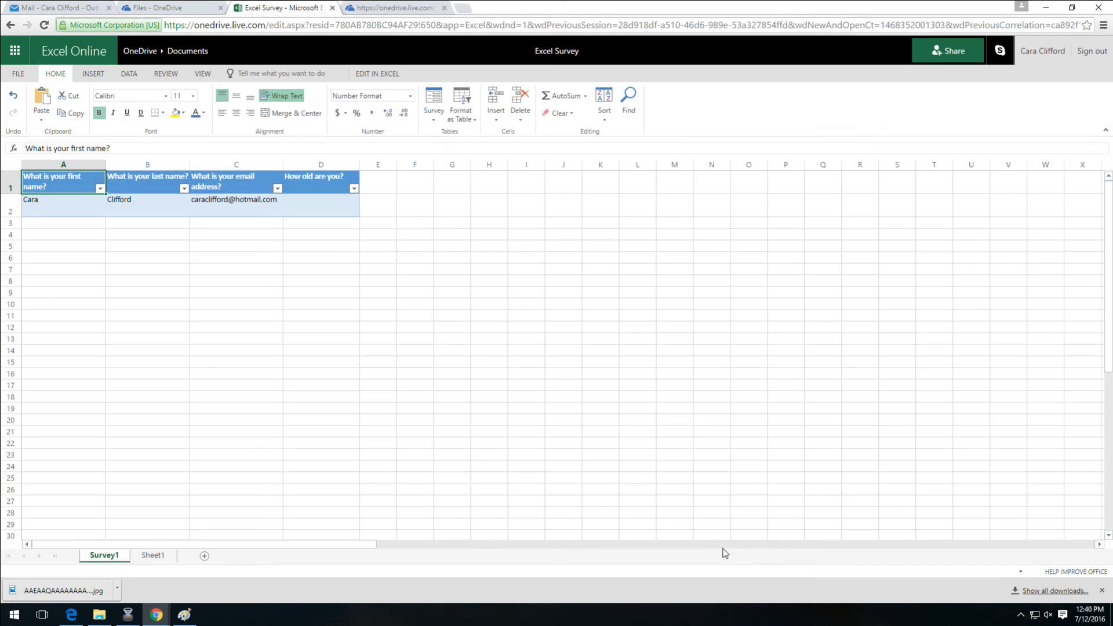
left_click(320, 165)
left_click(321, 201)
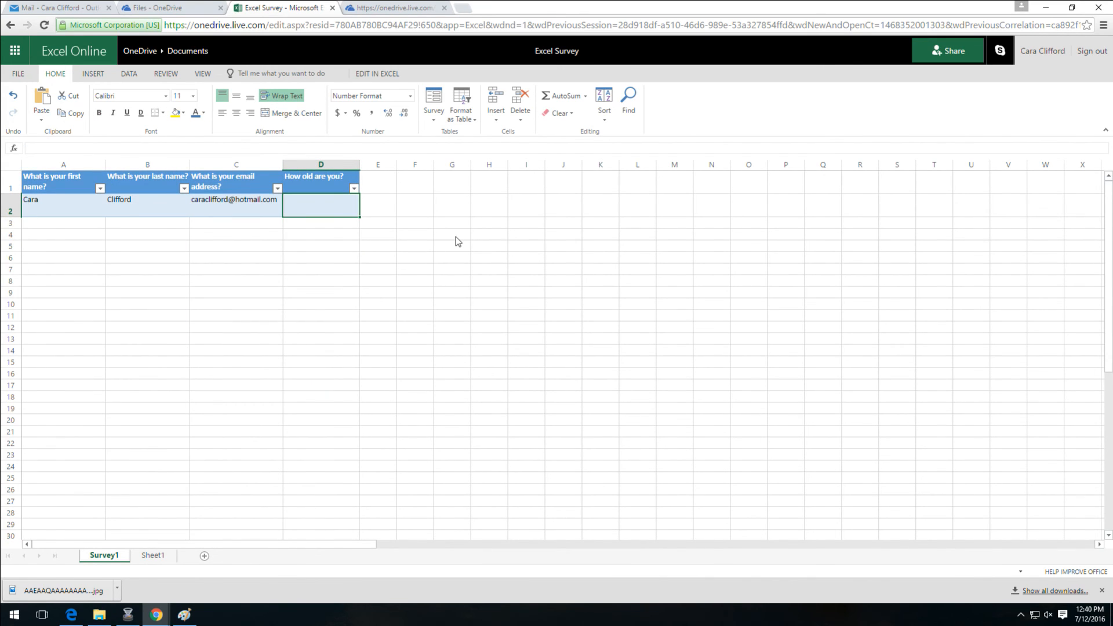
left_click(433, 116)
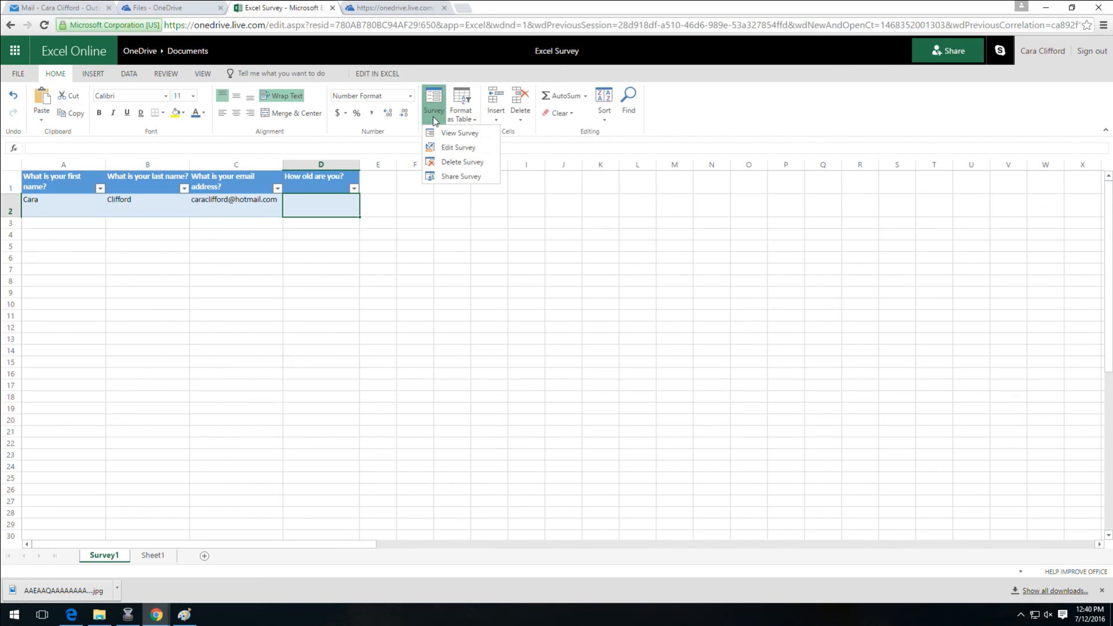
left_click(448, 177)
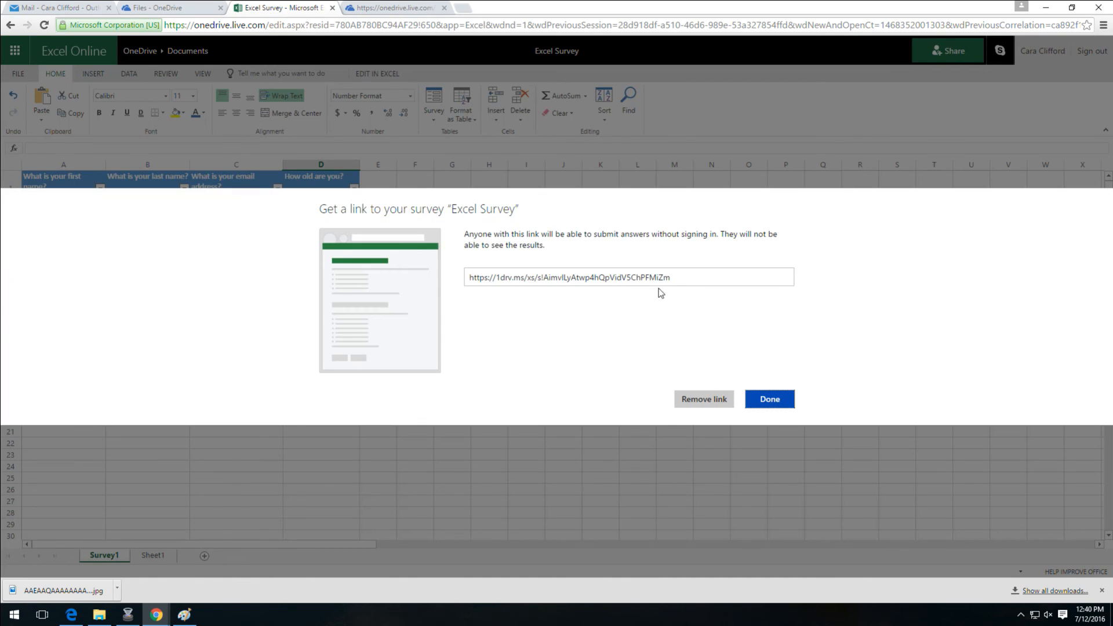
left_click(683, 277)
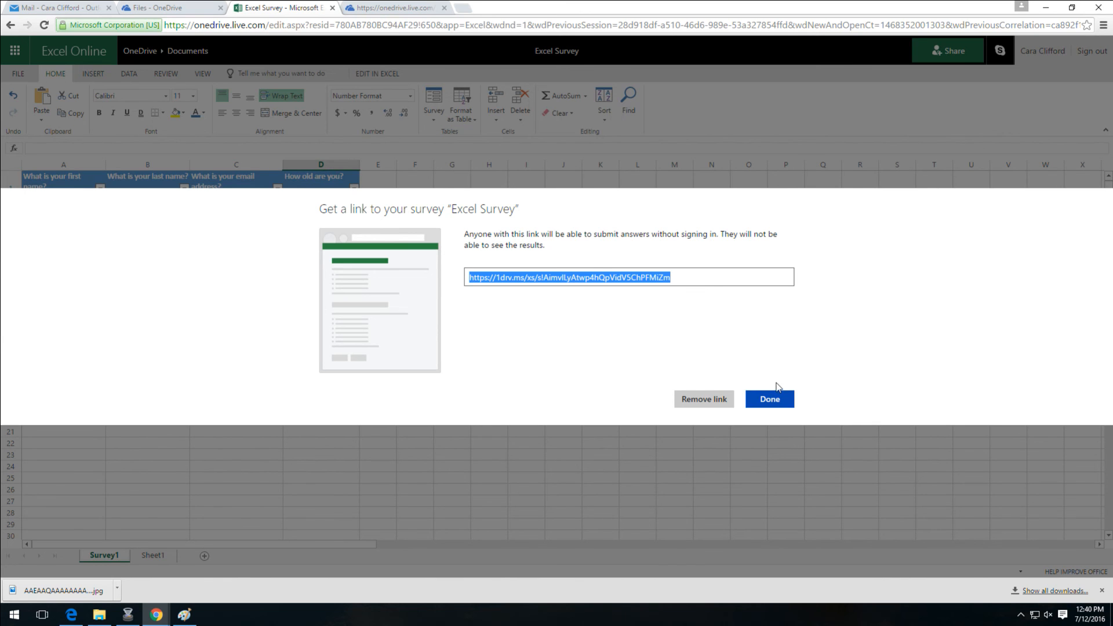
left_click(774, 398)
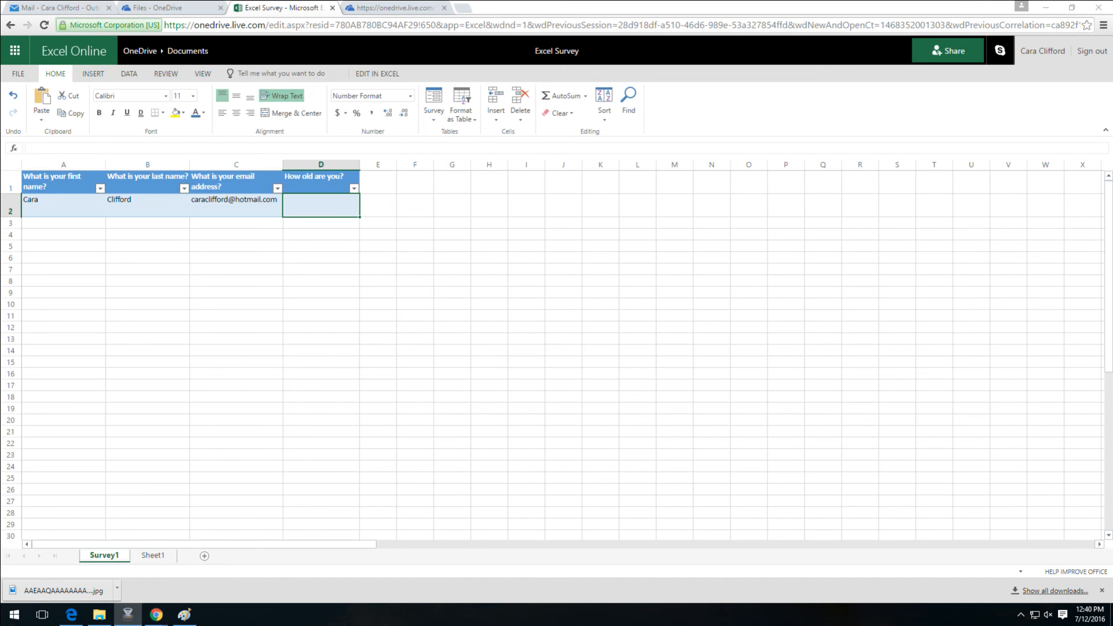